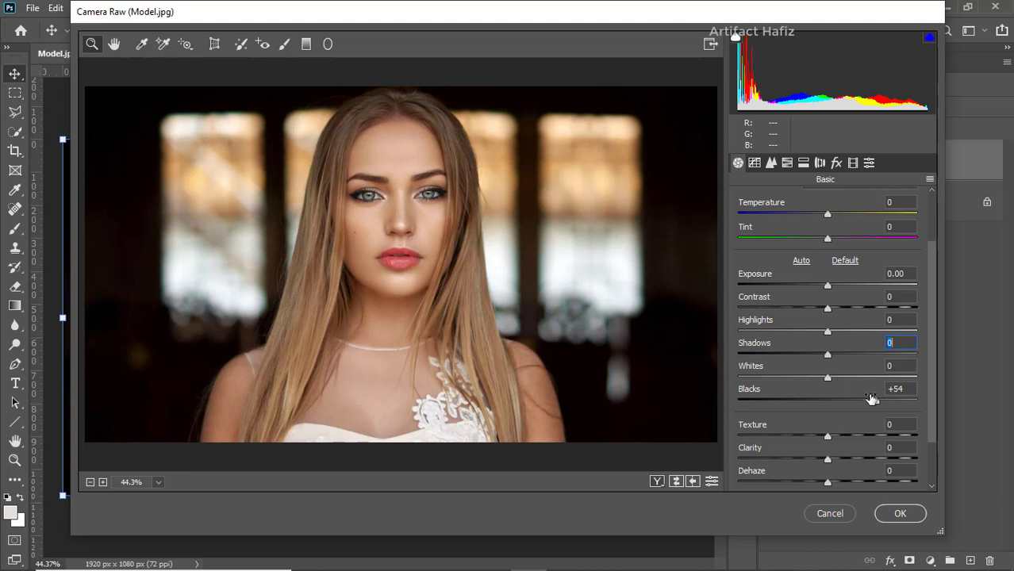
Step: Set the basic adjustments to Contrast -14, Highlights -37, Shadows +6, Whites +16, Blacks +40, Texture +2, Clarity +6 and Dehaze -3
{"action": "mouse_move", "coordinate": [876, 401]}
{"action": "left_mouse_down"}
{"action": "mouse_move", "coordinate": [910, 402]}
{"action": "mouse_move", "coordinate": [862, 403]}
{"action": "left_mouse_up"}
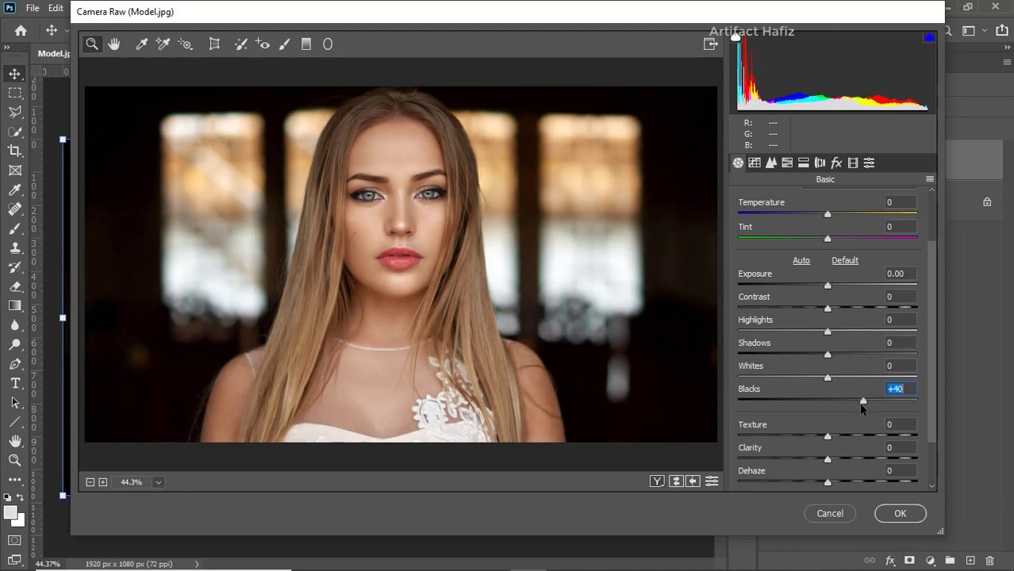
{"action": "left_click", "coordinate": [829, 355]}
{"action": "left_click_drag", "start_coordinate": [831, 359], "coordinate": [802, 335]}
{"action": "left_click", "coordinate": [828, 333]}
{"action": "mouse_move", "coordinate": [828, 377]}
{"action": "left_mouse_down"}
{"action": "mouse_move", "coordinate": [853, 380]}
{"action": "mouse_move", "coordinate": [831, 379]}
{"action": "mouse_move", "coordinate": [841, 380]}
{"action": "left_mouse_up"}
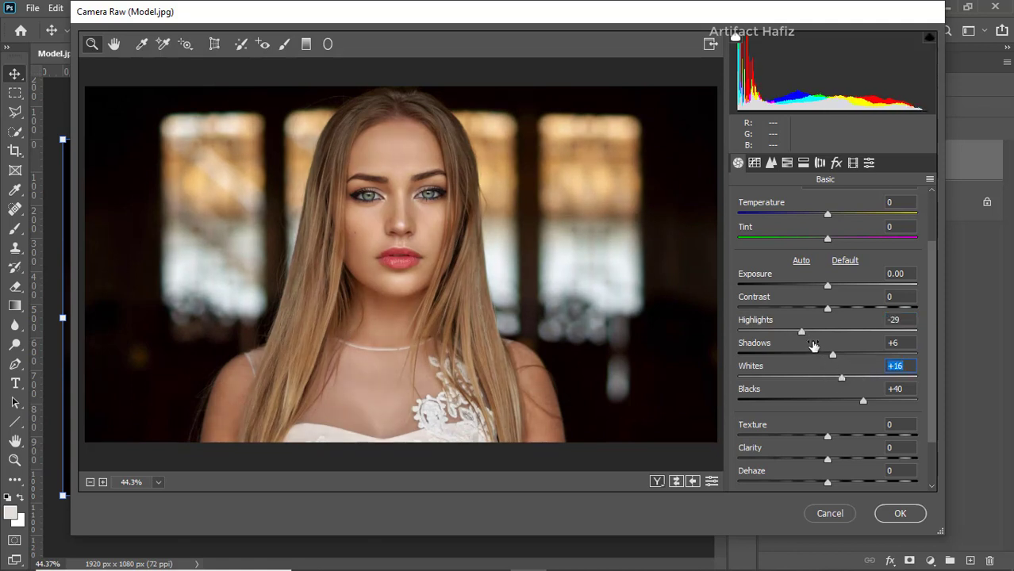
{"action": "mouse_move", "coordinate": [802, 332]}
{"action": "left_mouse_down"}
{"action": "mouse_move", "coordinate": [826, 313]}
{"action": "mouse_move", "coordinate": [799, 313]}
{"action": "mouse_move", "coordinate": [832, 316]}
{"action": "mouse_move", "coordinate": [813, 319]}
{"action": "left_mouse_up"}
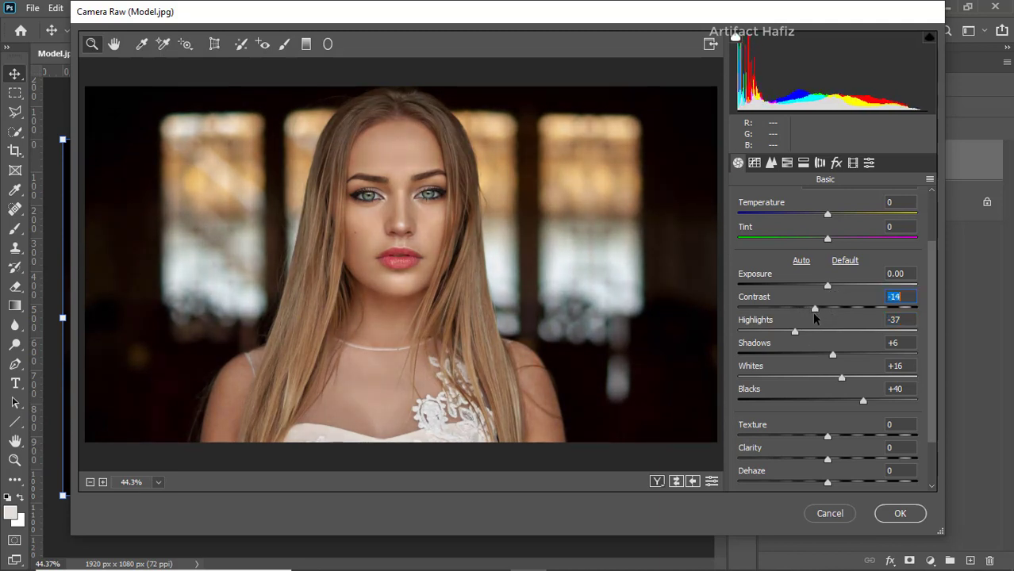
{"action": "scroll", "coordinate": [821, 351], "scroll_direction": "down", "scroll_amount": 2}
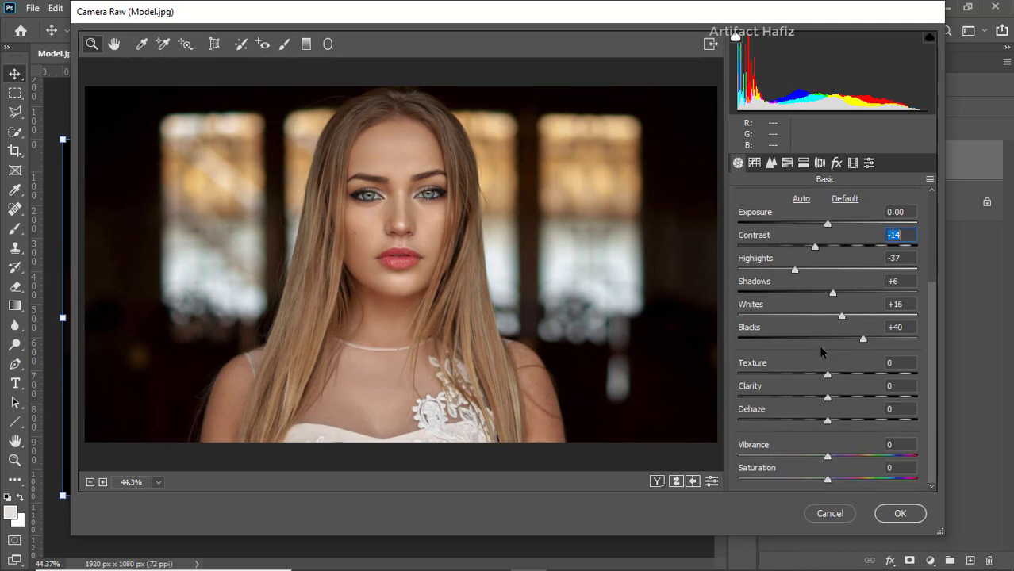
{"action": "left_click_drag", "start_coordinate": [828, 376], "coordinate": [824, 424]}
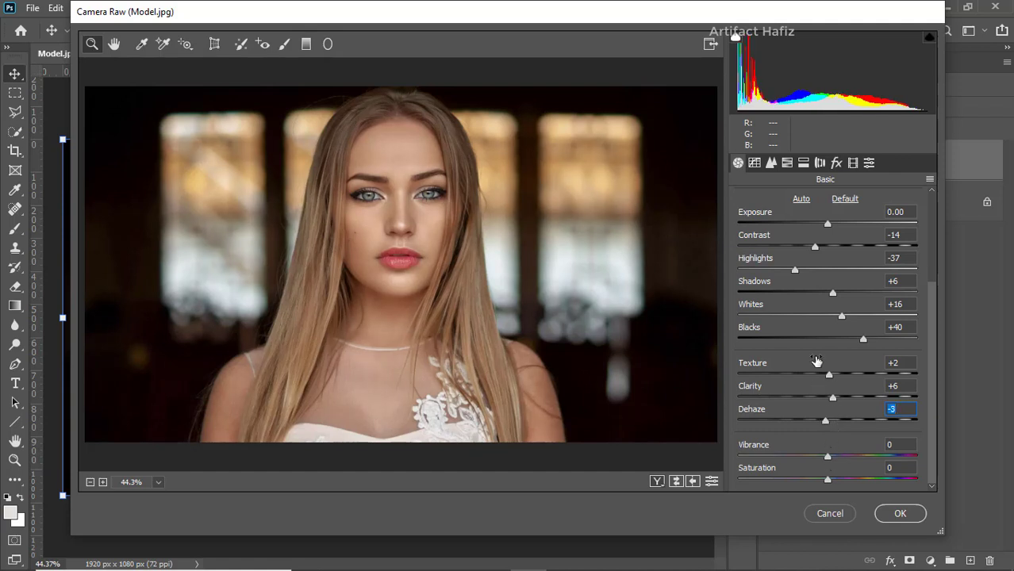
Step: On the point tone curve, move the white point to input 250, output 255 for RGB and input 251, output 255 for Red
{"action": "left_click", "coordinate": [754, 163]}
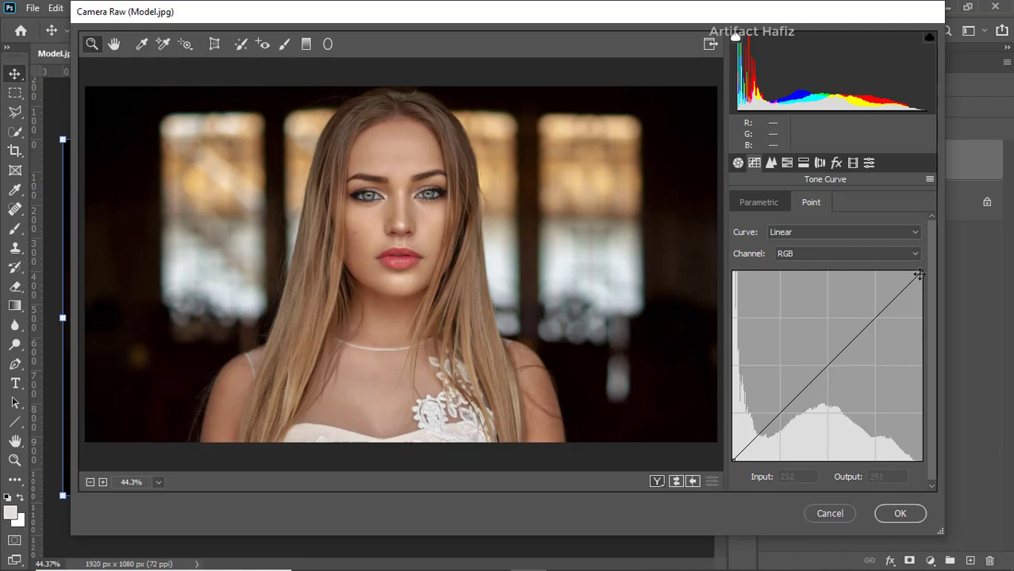
{"action": "left_click_drag", "start_coordinate": [921, 271], "coordinate": [918, 265]}
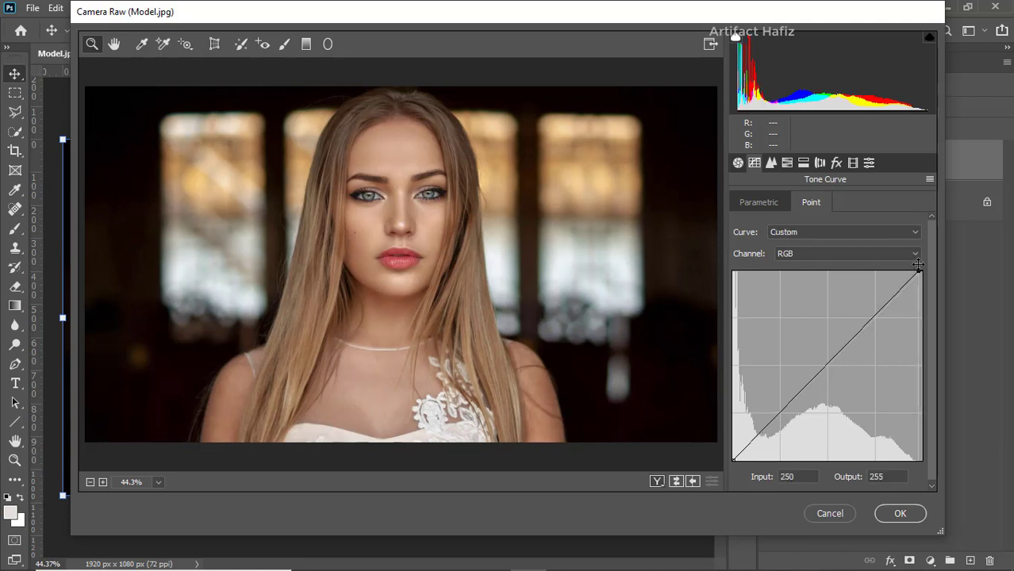
{"action": "left_click", "coordinate": [830, 252]}
{"action": "left_click", "coordinate": [836, 275]}
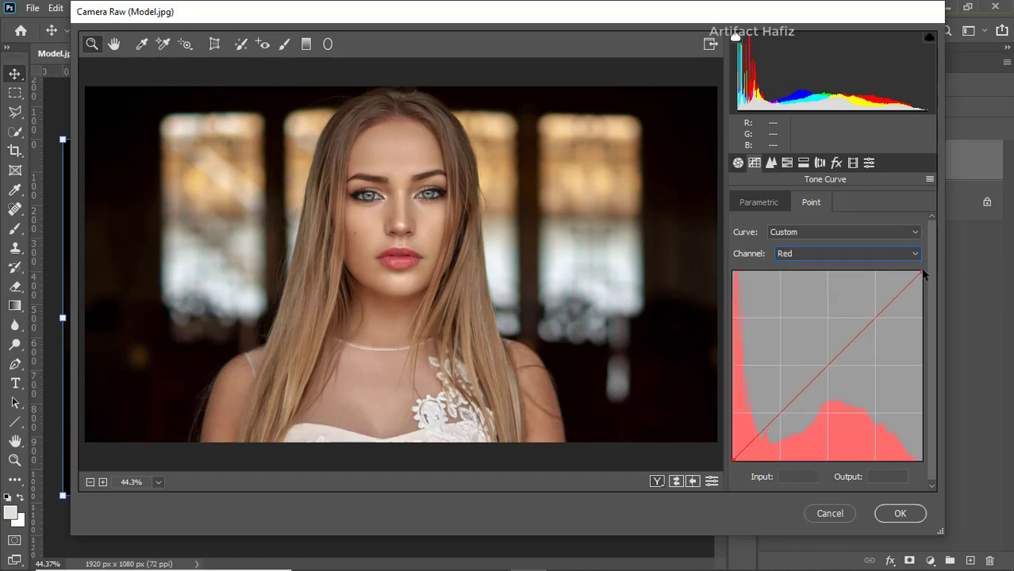
{"action": "left_click_drag", "start_coordinate": [922, 270], "coordinate": [920, 270]}
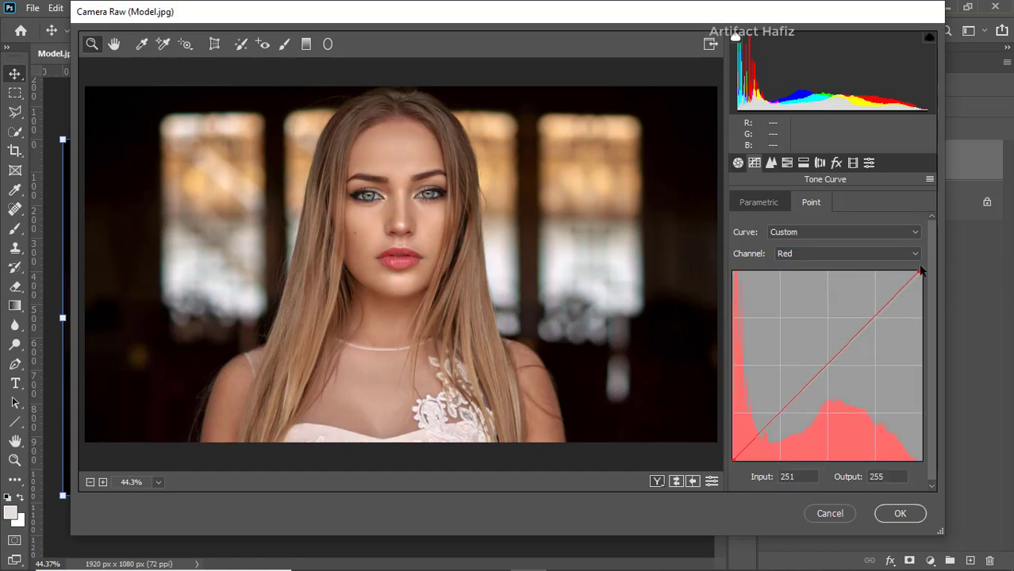
Step: Move the tone curve's white point to input 250, output 255 for Green and input 248, output 255 for Blue
{"action": "left_click", "coordinate": [846, 251]}
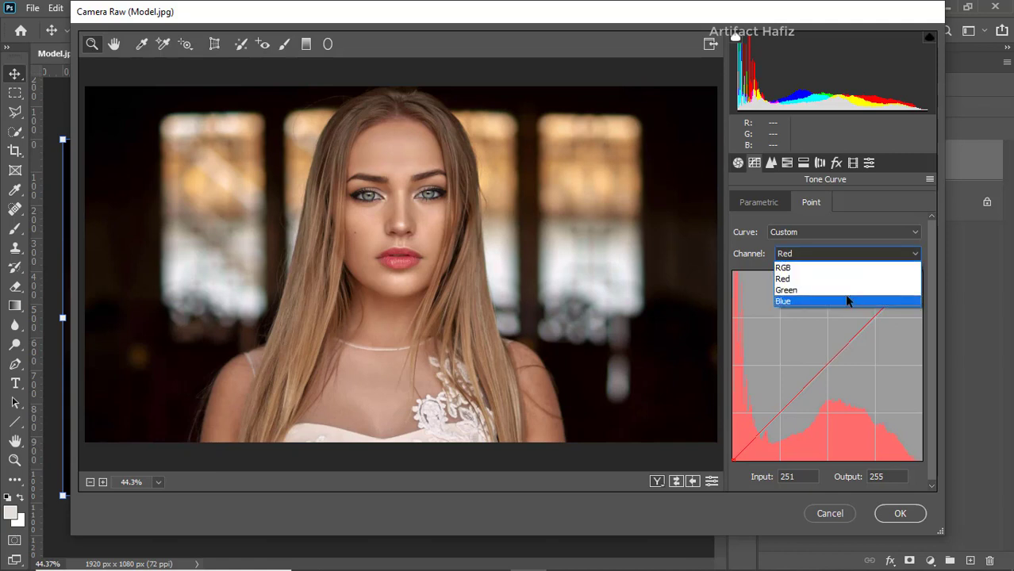
{"action": "left_click", "coordinate": [847, 290]}
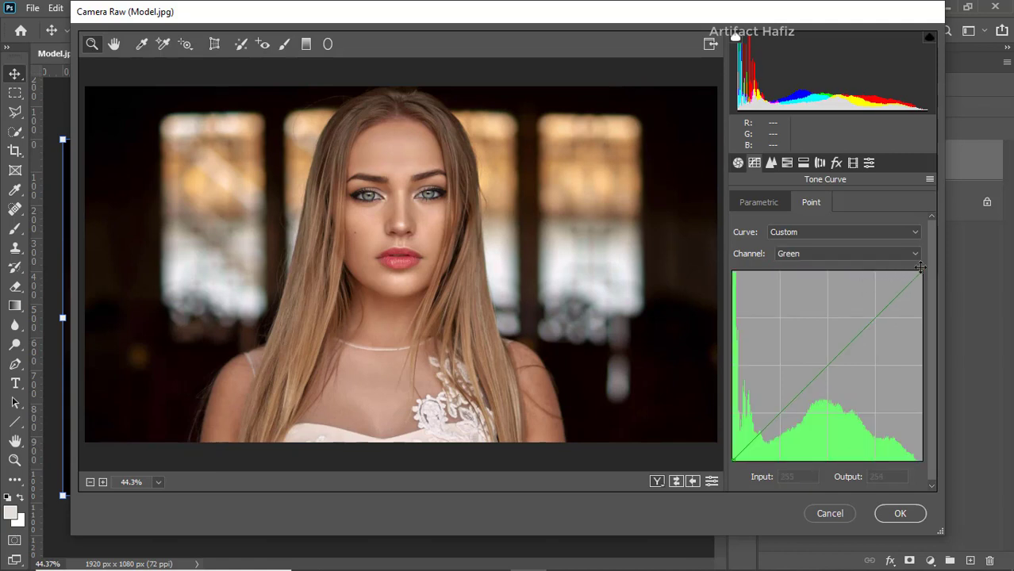
{"action": "left_click_drag", "start_coordinate": [920, 268], "coordinate": [916, 270]}
{"action": "left_click", "coordinate": [877, 254]}
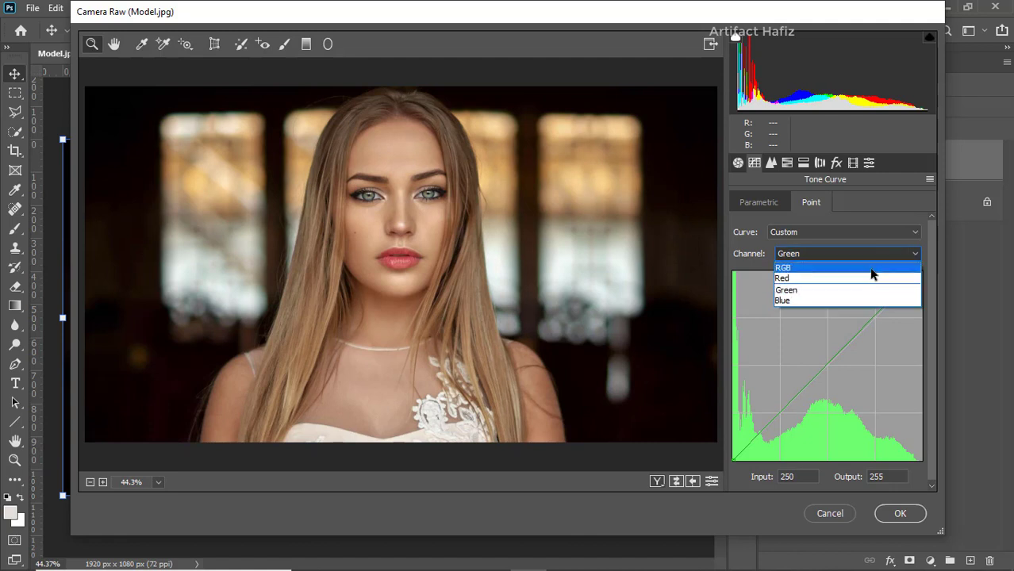
{"action": "left_click", "coordinate": [867, 301]}
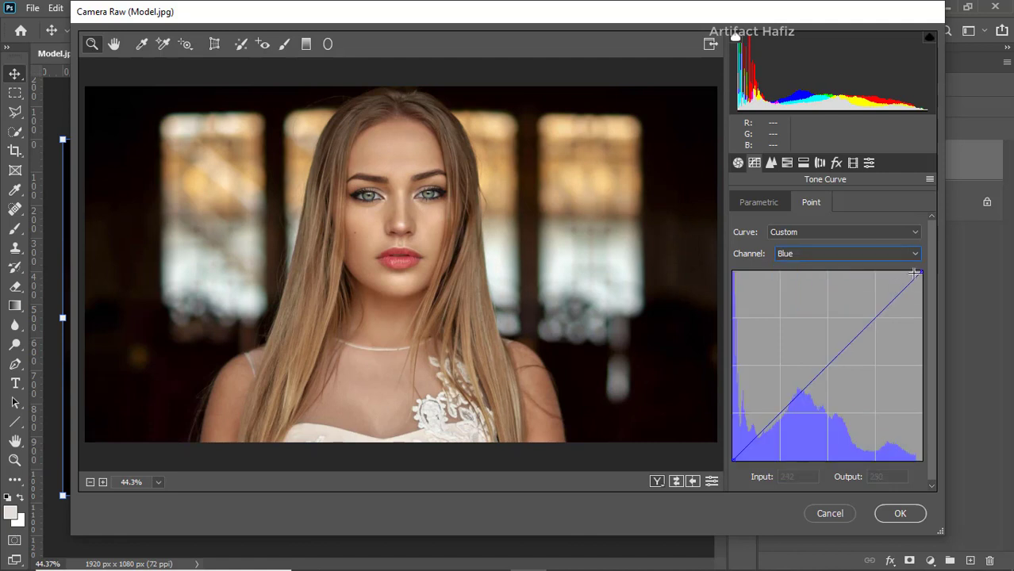
{"action": "left_click_drag", "start_coordinate": [919, 274], "coordinate": [917, 270]}
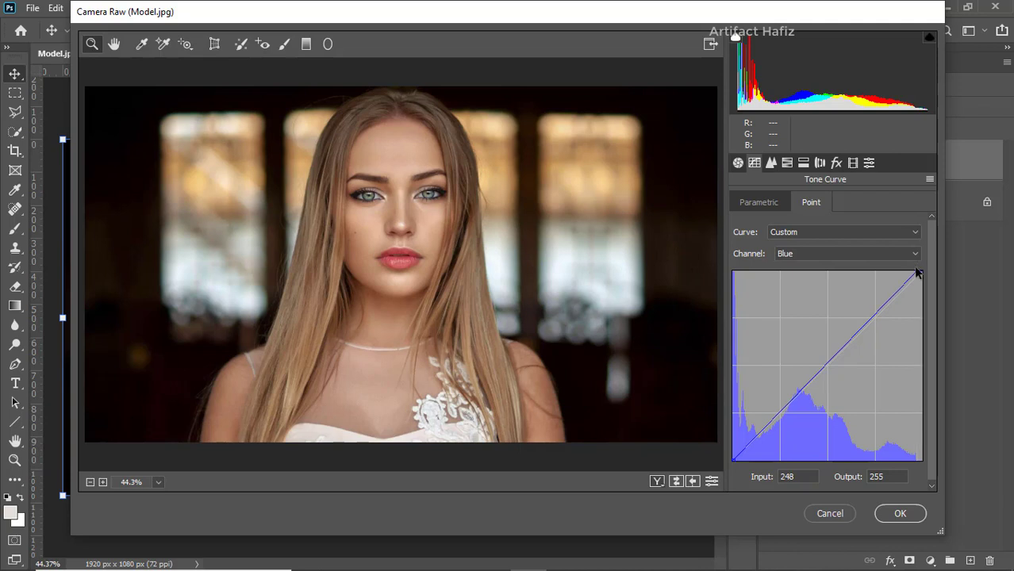
Step: Set the sharpening Amount to 14 and the noise reduction Luminance to 10
{"action": "left_click", "coordinate": [766, 166]}
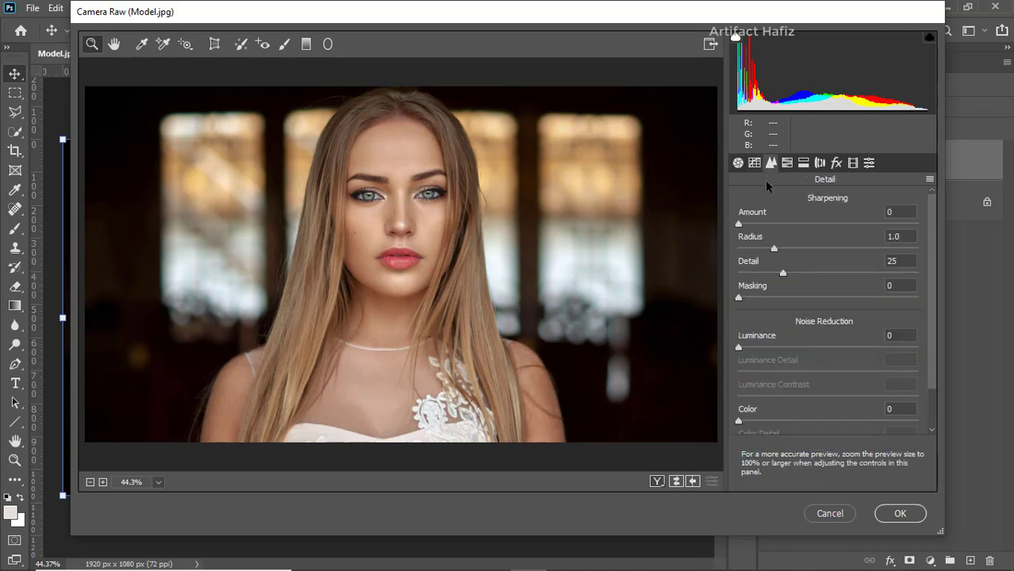
{"action": "left_click_drag", "start_coordinate": [739, 224], "coordinate": [756, 230]}
{"action": "left_click_drag", "start_coordinate": [739, 347], "coordinate": [760, 361]}
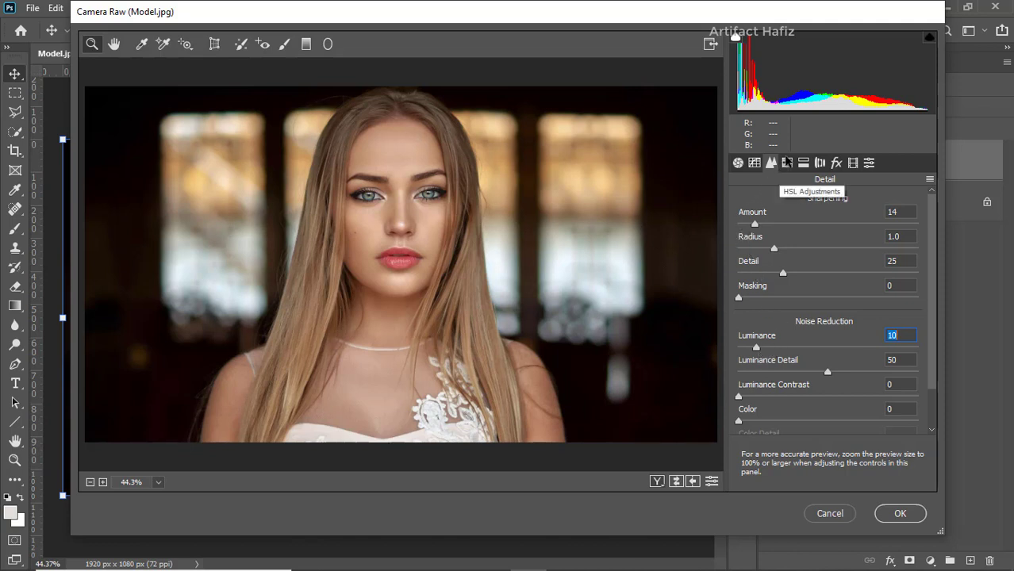
Step: Set the HSL saturation to Reds +16, Oranges +6, Yellows -22 and Greens -37
{"action": "left_click", "coordinate": [787, 162]}
{"action": "left_click", "coordinate": [794, 203]}
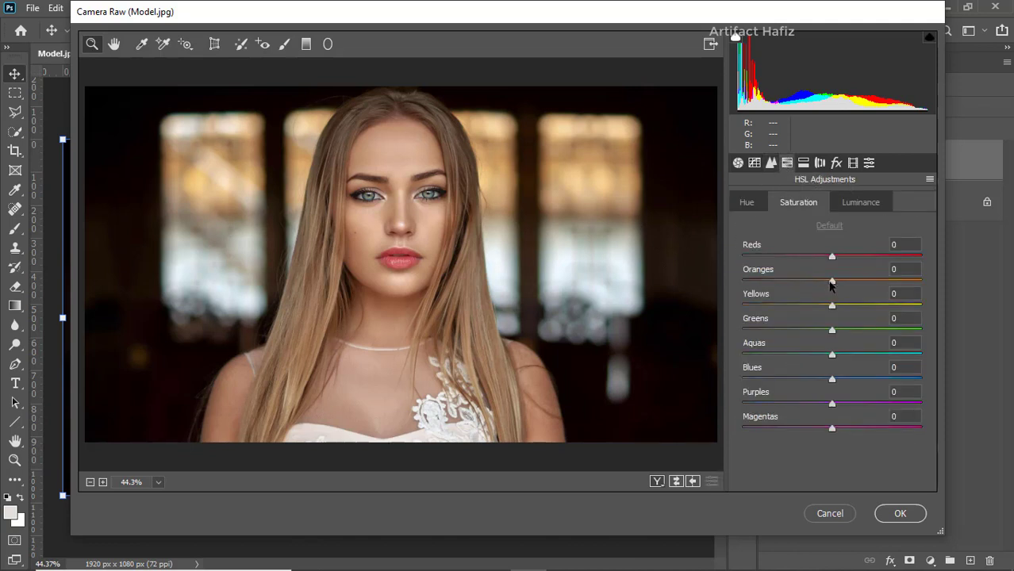
{"action": "left_click_drag", "start_coordinate": [831, 282], "coordinate": [851, 258]}
{"action": "left_click_drag", "start_coordinate": [832, 305], "coordinate": [799, 332]}
{"action": "left_click", "coordinate": [828, 331]}
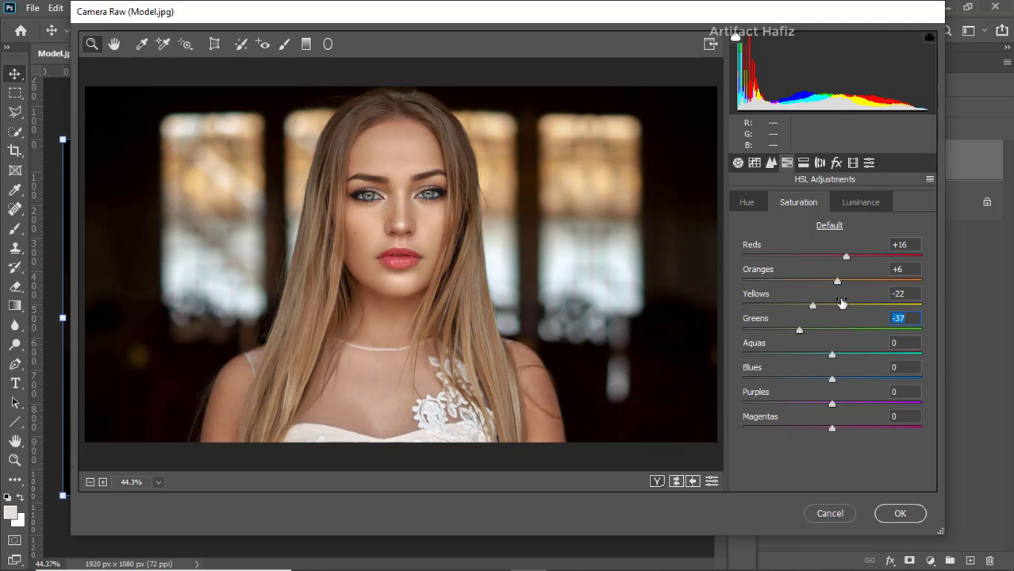
Step: Set the HSL luminance to Oranges +3, Greens -23, Aquas -21 and Blues -28
{"action": "left_click", "coordinate": [842, 202]}
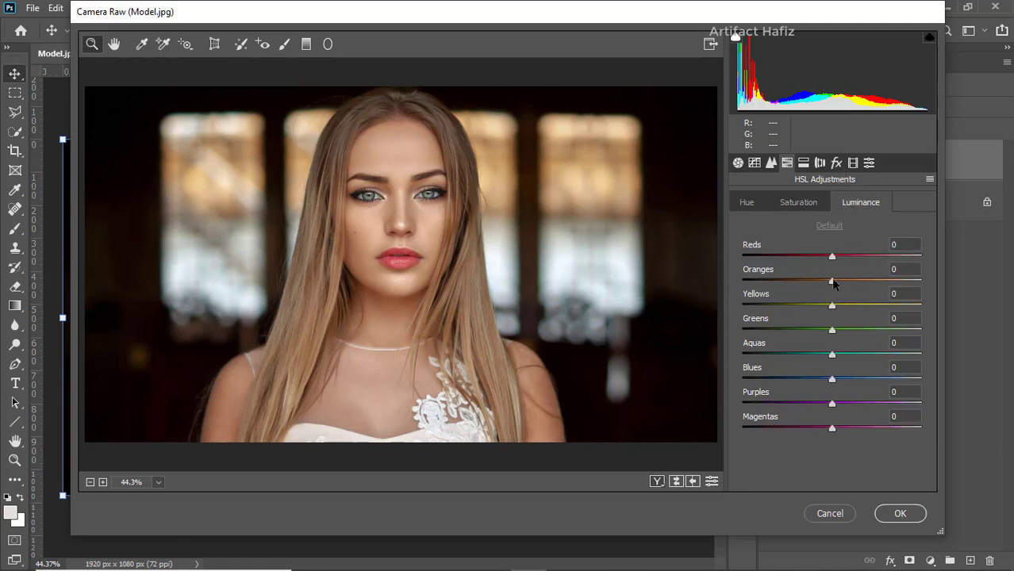
{"action": "left_click_drag", "start_coordinate": [832, 284], "coordinate": [833, 312]}
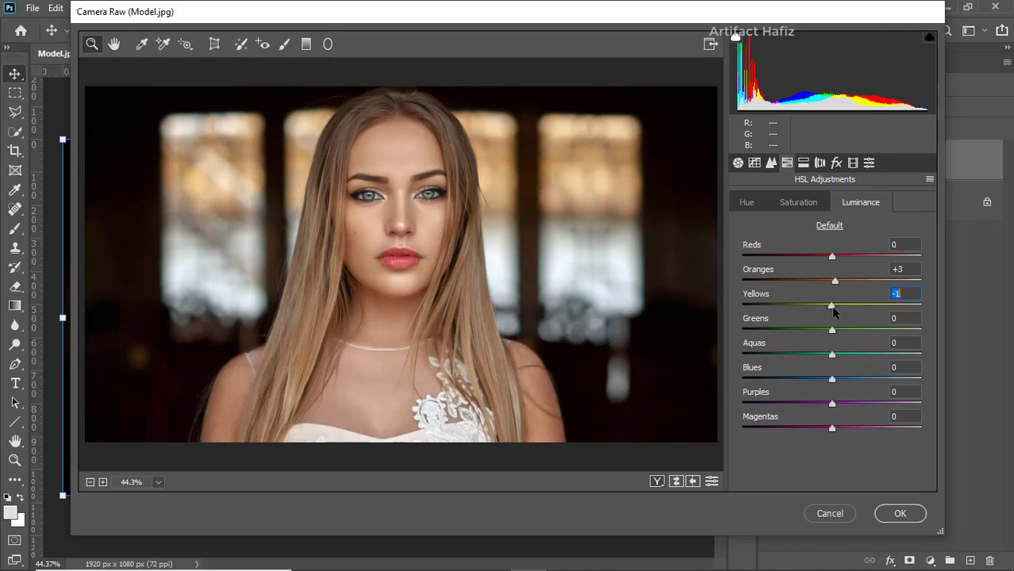
{"action": "left_click_drag", "start_coordinate": [833, 333], "coordinate": [807, 381]}
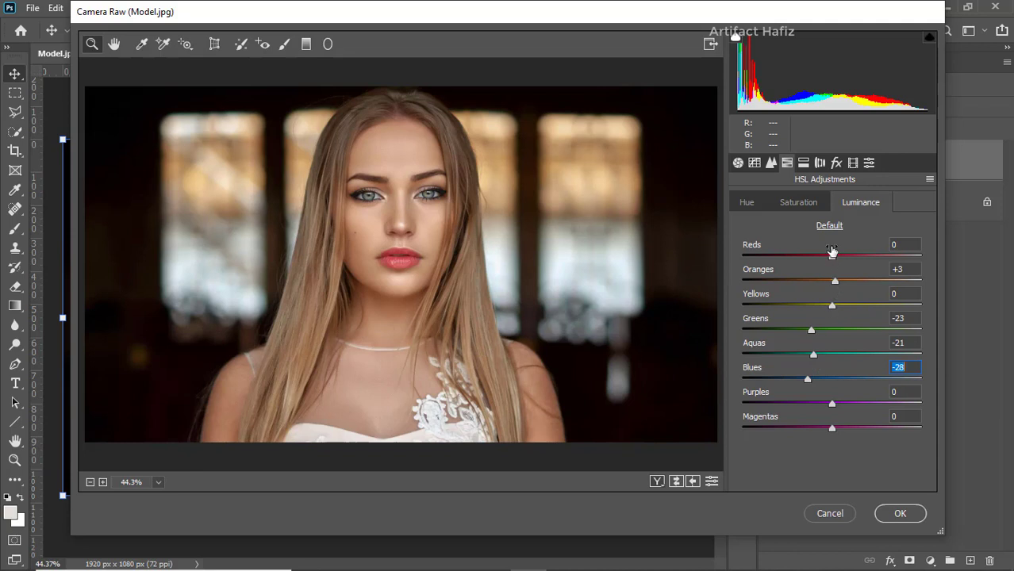
Step: Split tone the photo with shadows at Hue 234 and Saturation 11, and highlights at Hue 44 and Saturation 5
{"action": "left_click", "coordinate": [804, 163]}
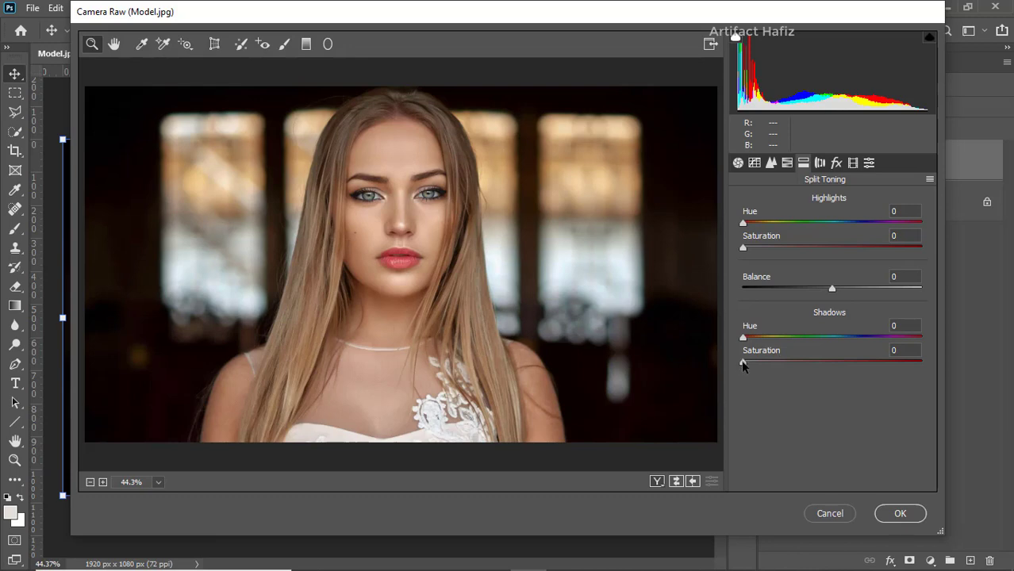
{"action": "left_click_drag", "start_coordinate": [743, 365], "coordinate": [822, 363]}
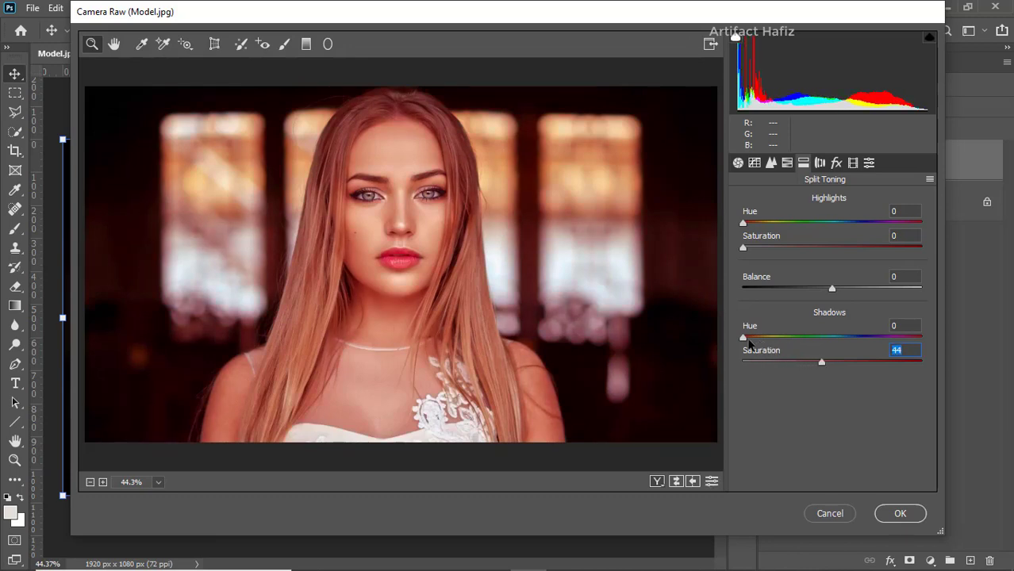
{"action": "left_click_drag", "start_coordinate": [745, 338], "coordinate": [764, 368]}
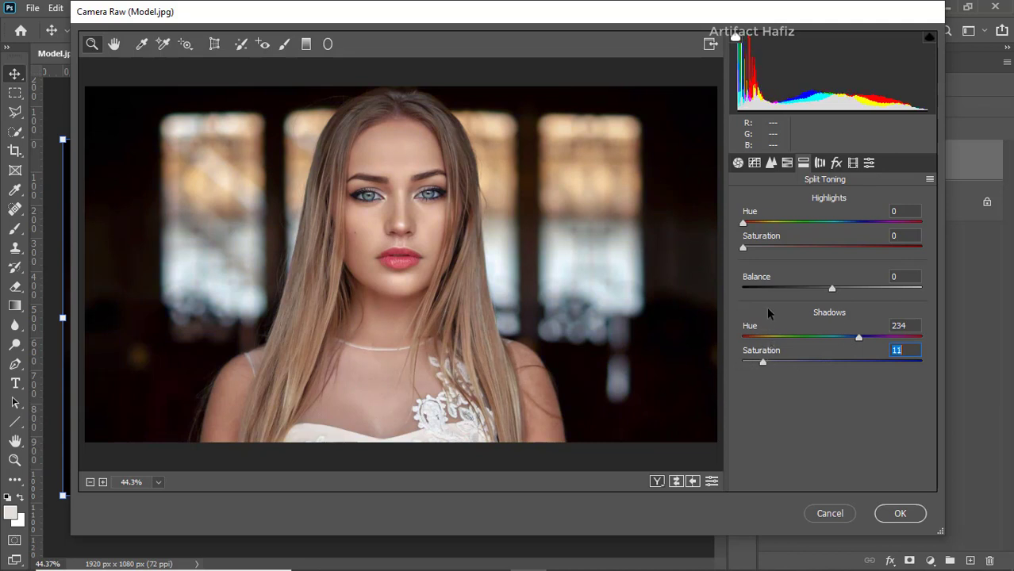
{"action": "left_click_drag", "start_coordinate": [744, 249], "coordinate": [792, 249]}
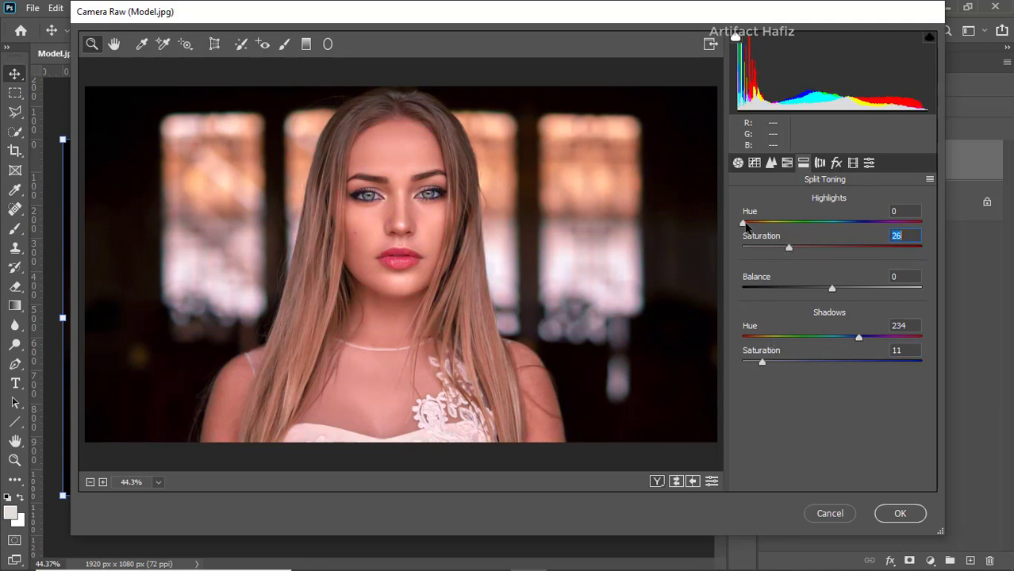
{"action": "left_click_drag", "start_coordinate": [745, 224], "coordinate": [749, 251]}
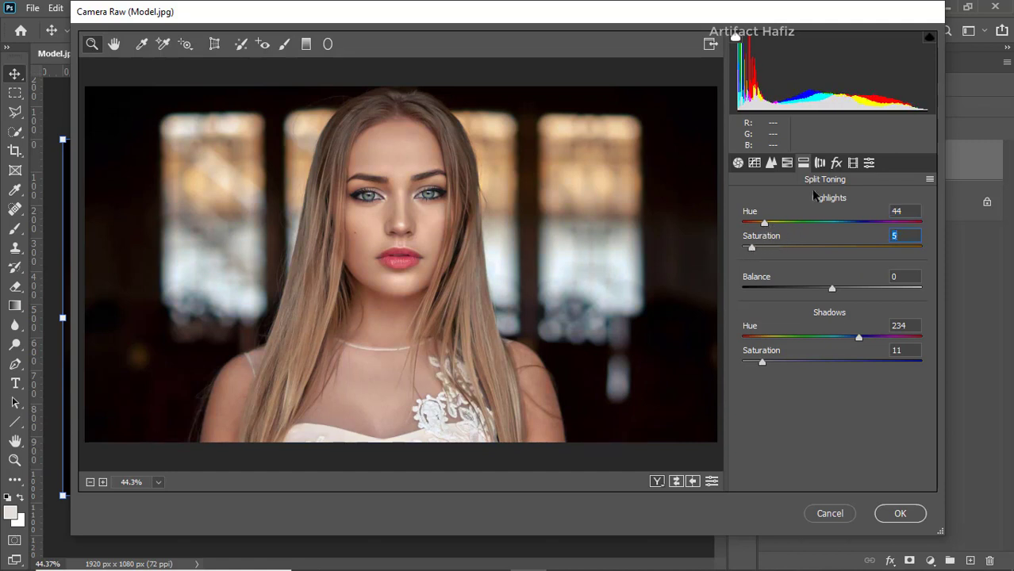
Step: Calibrate primary saturation to Red +4, Green +8 and Blue +16, and apply the Camera Raw filter
{"action": "left_click", "coordinate": [853, 163]}
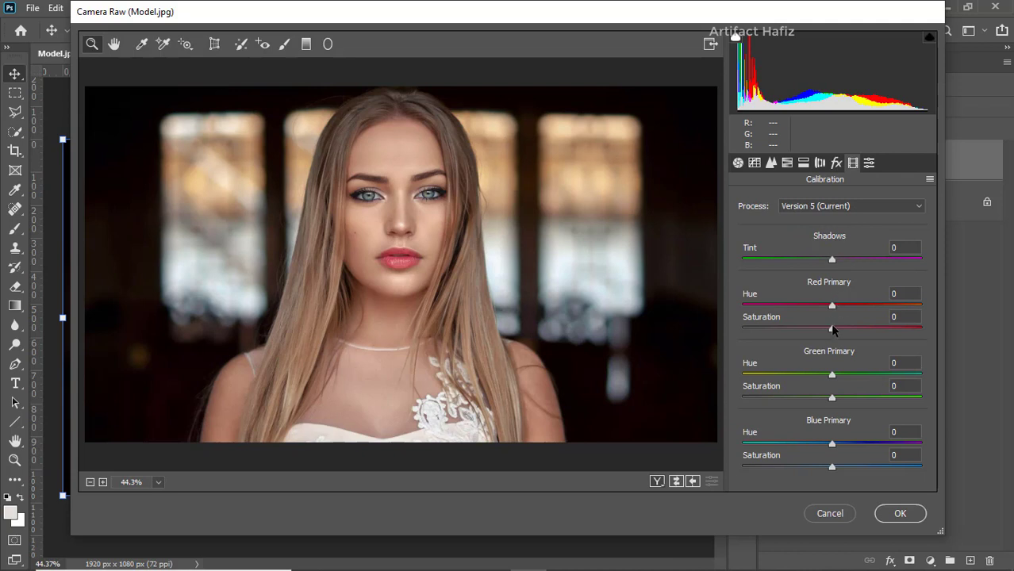
{"action": "left_click_drag", "start_coordinate": [833, 328], "coordinate": [843, 329]}
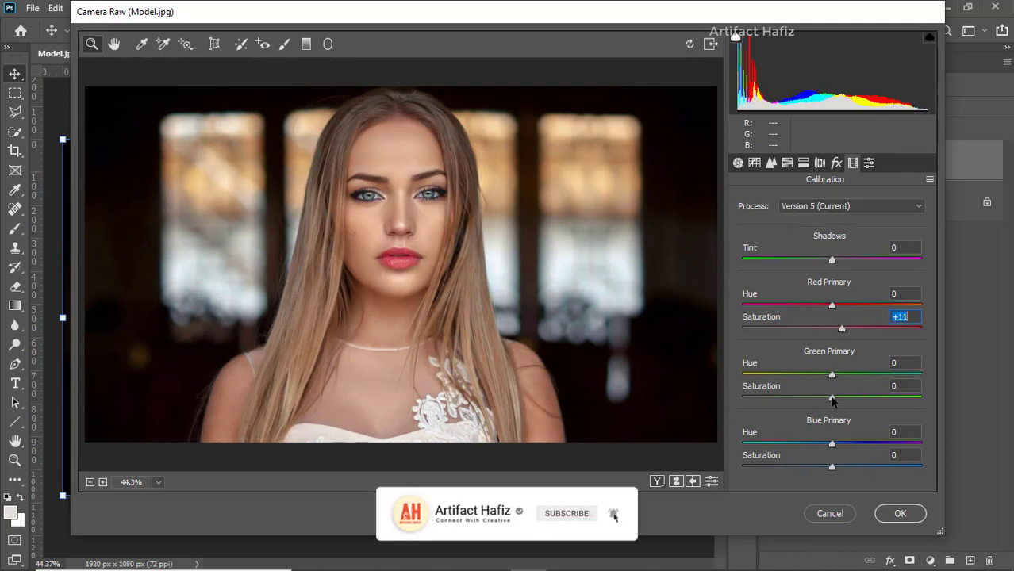
{"action": "left_click_drag", "start_coordinate": [833, 398], "coordinate": [856, 399]}
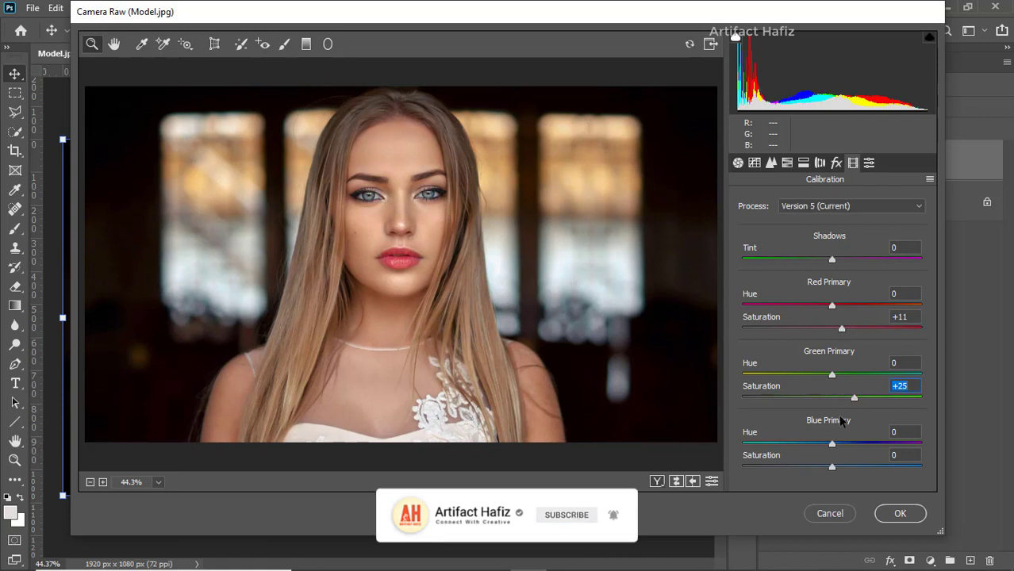
{"action": "left_click_drag", "start_coordinate": [832, 466], "coordinate": [846, 467]}
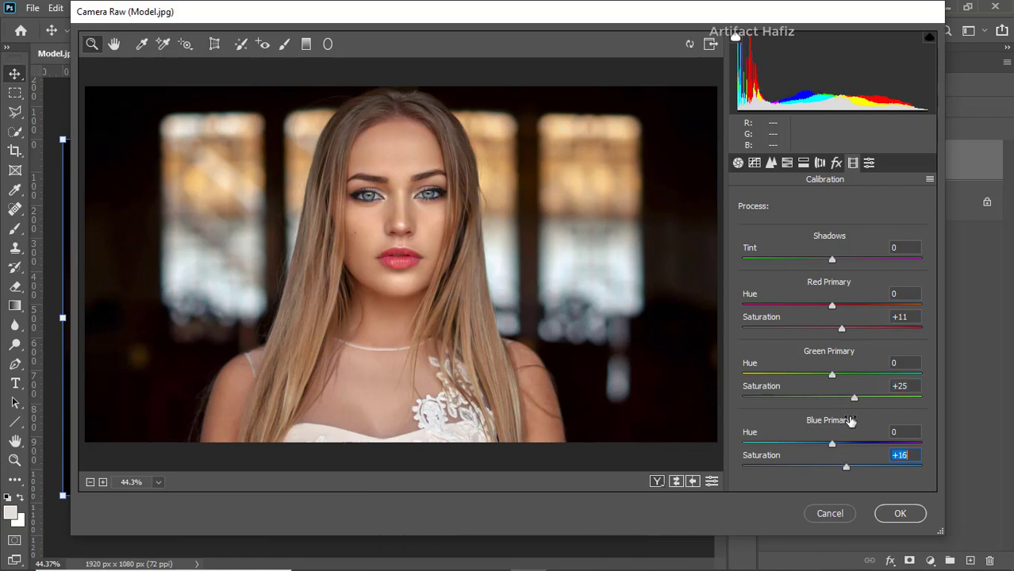
{"action": "left_click_drag", "start_coordinate": [854, 399], "coordinate": [839, 399]}
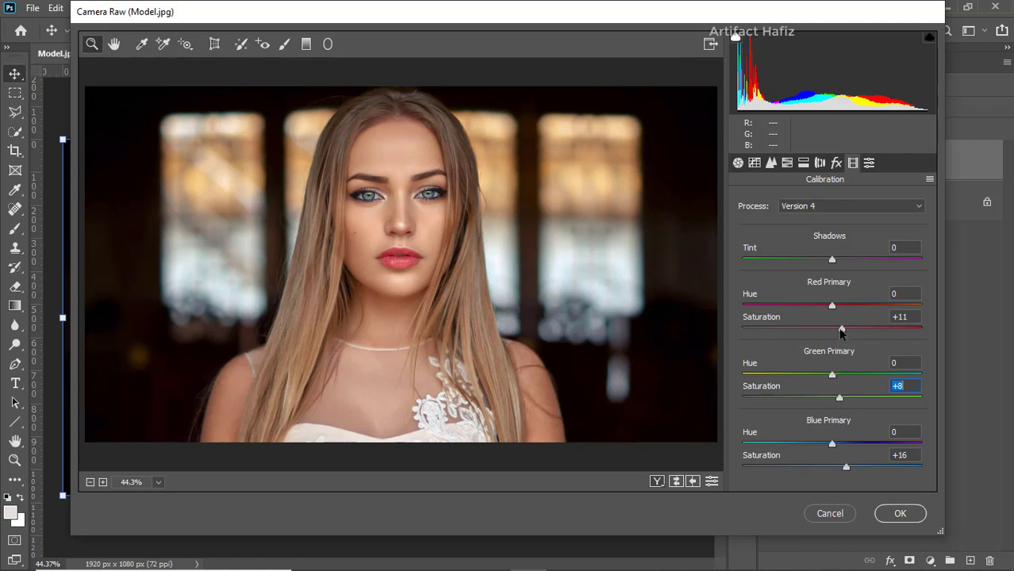
{"action": "left_click_drag", "start_coordinate": [841, 333], "coordinate": [835, 332]}
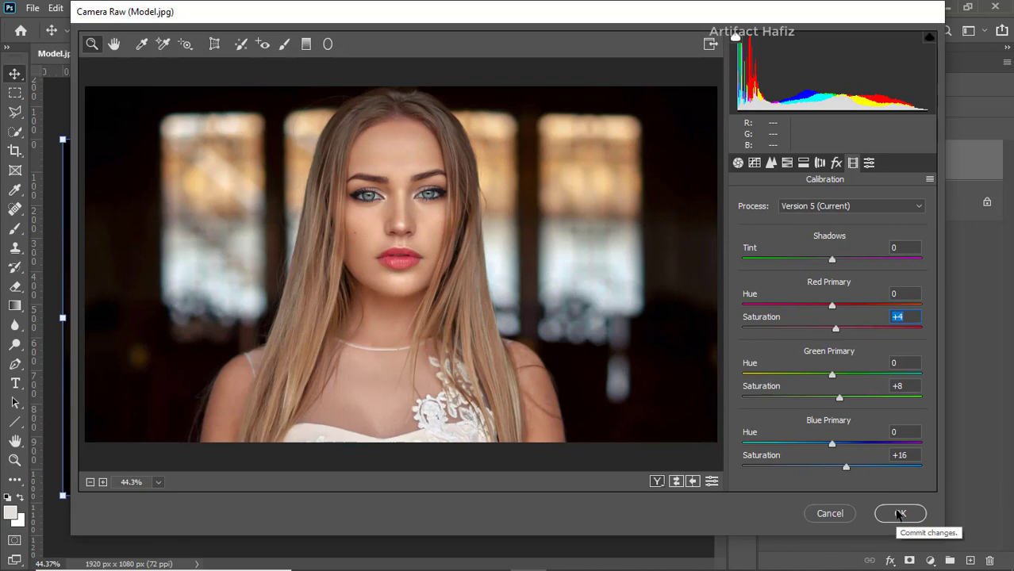
{"action": "left_click", "coordinate": [900, 515]}
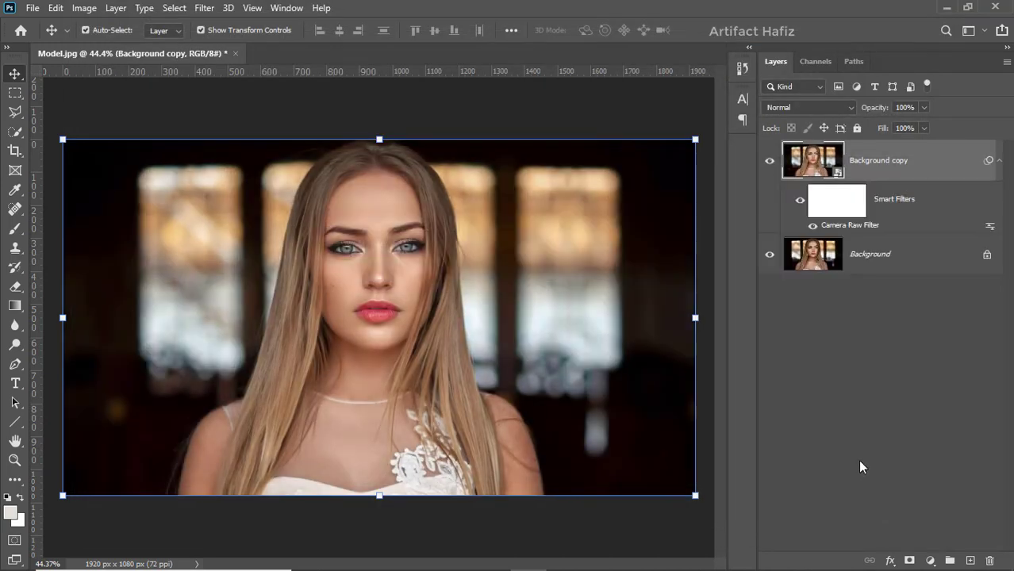
Step: Compare the photo before and after the filter by hiding and reshowing the Background copy layer
{"action": "left_click", "coordinate": [770, 162]}
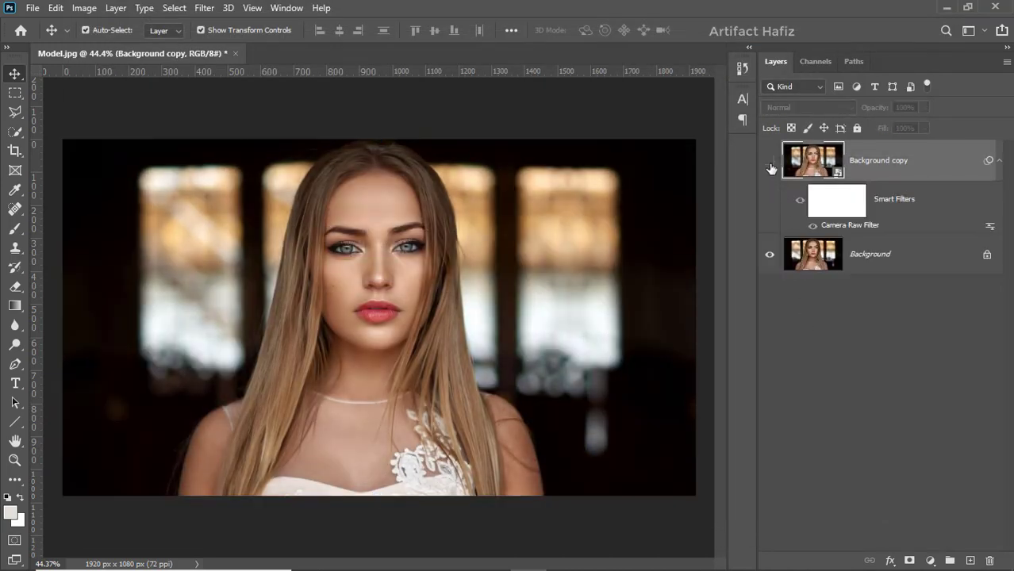
{"action": "left_click", "coordinate": [770, 162]}
Step: Add a Curves adjustment layer with an anchored shadow point and slightly raised highlights, and set its blend mode to Luminosity
{"action": "left_click", "coordinate": [930, 560]}
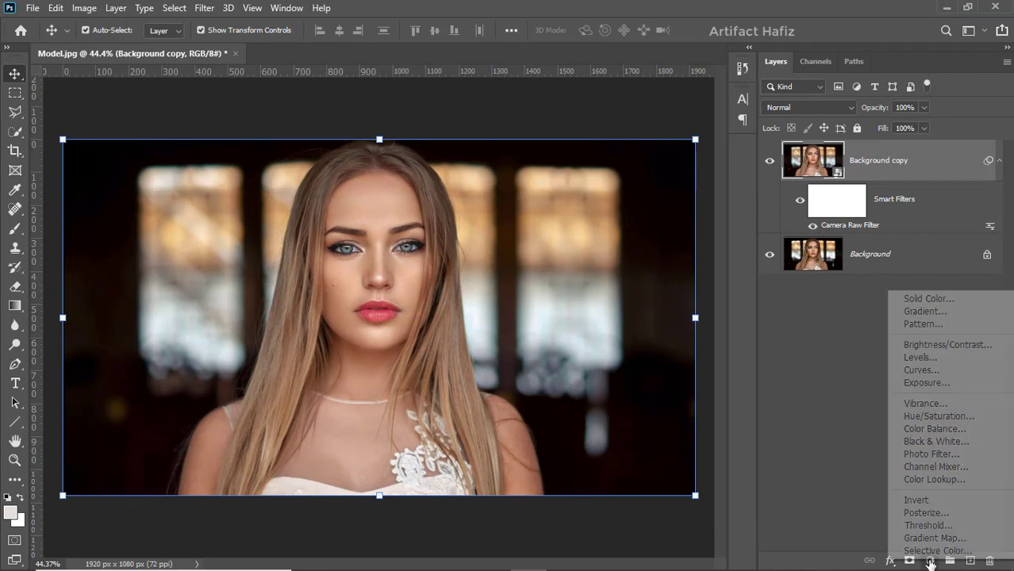
{"action": "left_click", "coordinate": [917, 372]}
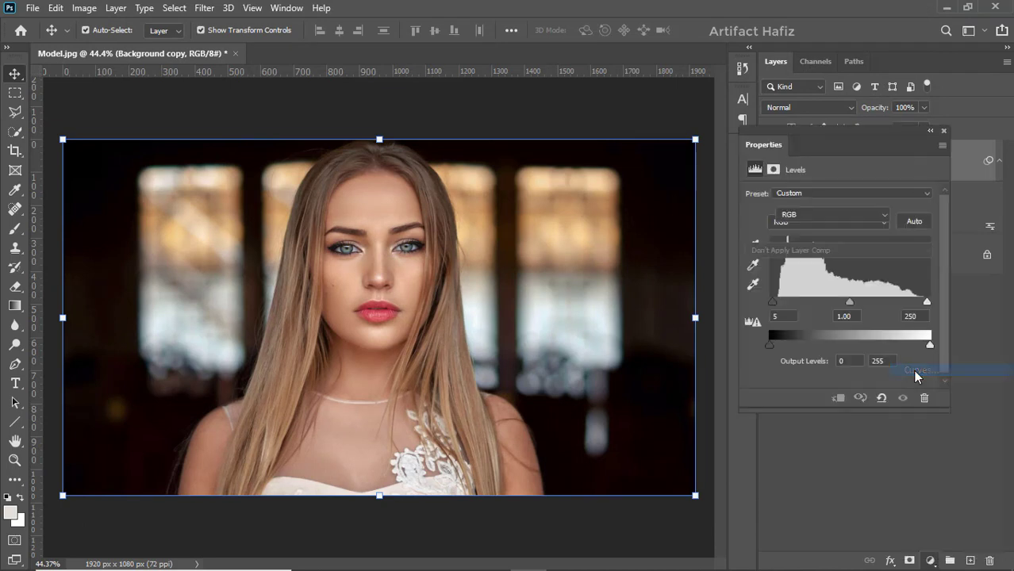
{"action": "left_click", "coordinate": [814, 343]}
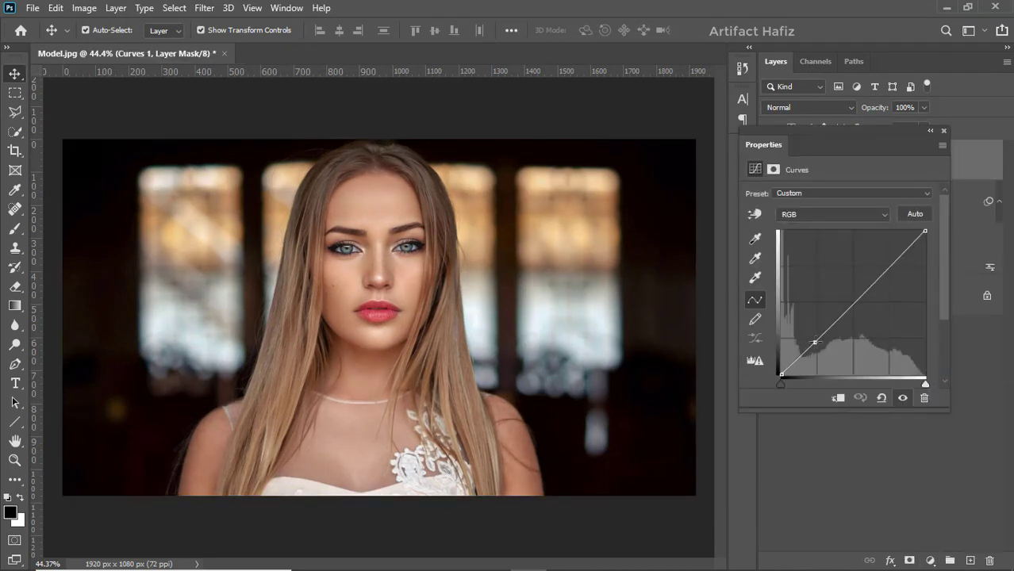
{"action": "left_click_drag", "start_coordinate": [886, 268], "coordinate": [885, 263]}
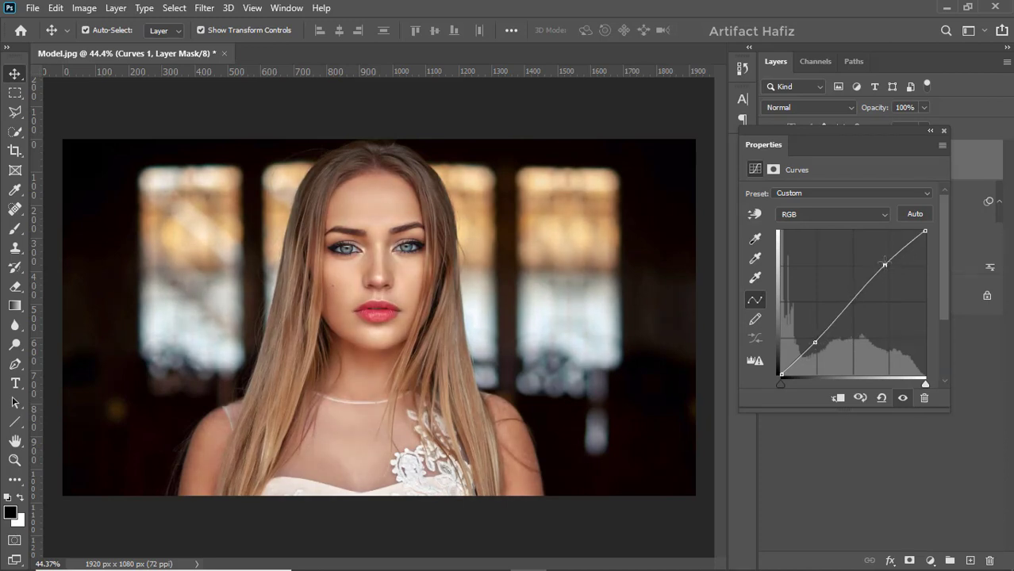
{"action": "left_click_drag", "start_coordinate": [816, 342], "coordinate": [816, 343]}
{"action": "left_click", "coordinate": [944, 131]}
{"action": "left_click", "coordinate": [837, 107]}
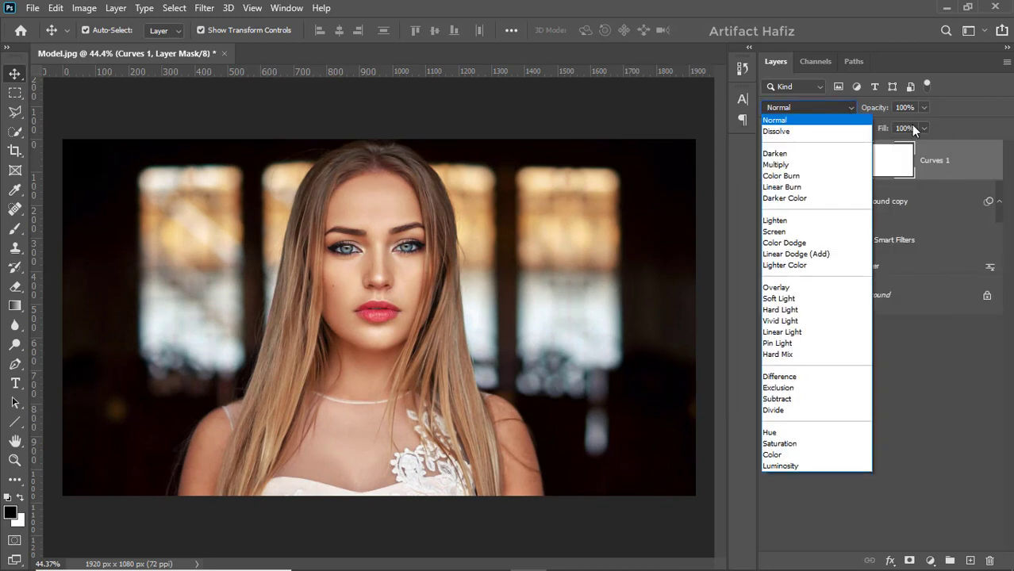
{"action": "left_click", "coordinate": [786, 467]}
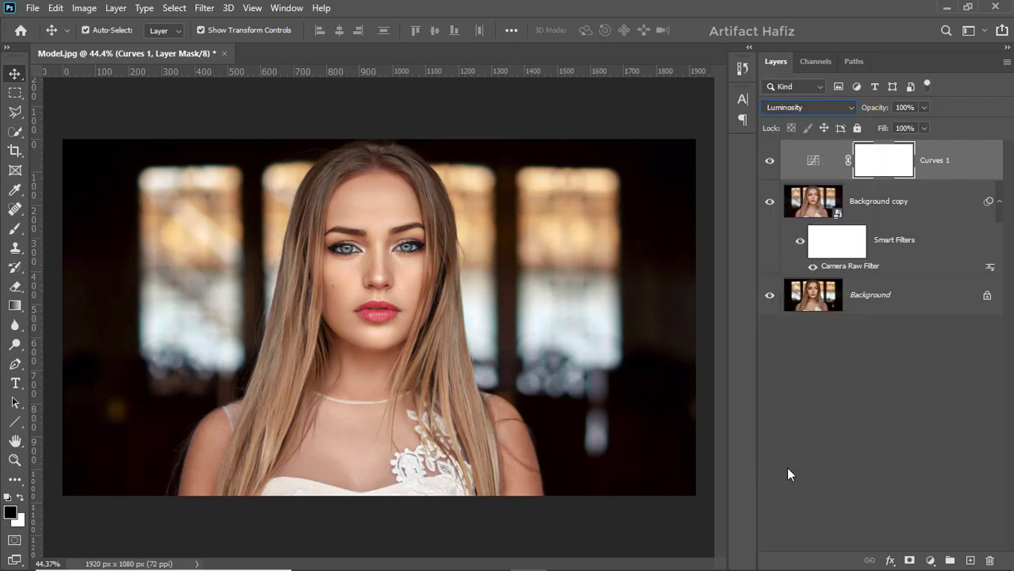
Step: Add an Exposure adjustment layer above Curves 1 with the Offset set to +0.0042
{"action": "left_click", "coordinate": [930, 561]}
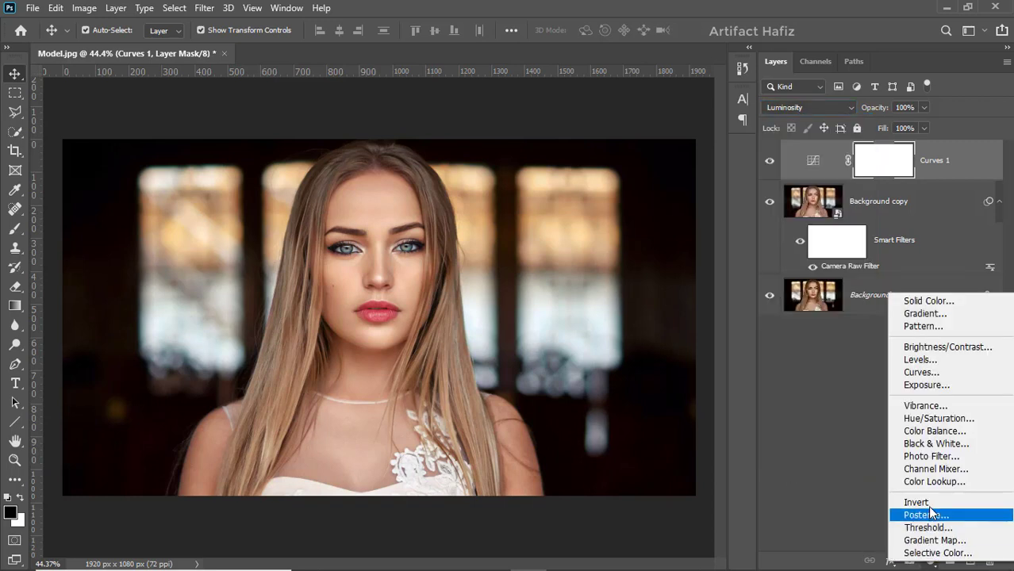
{"action": "left_click", "coordinate": [926, 385]}
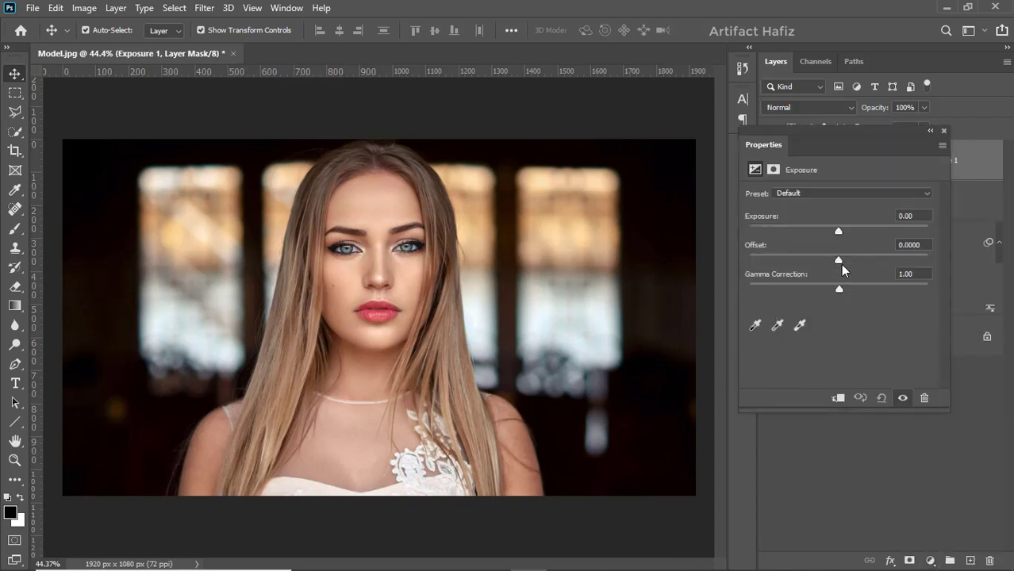
{"action": "left_click_drag", "start_coordinate": [839, 260], "coordinate": [840, 262]}
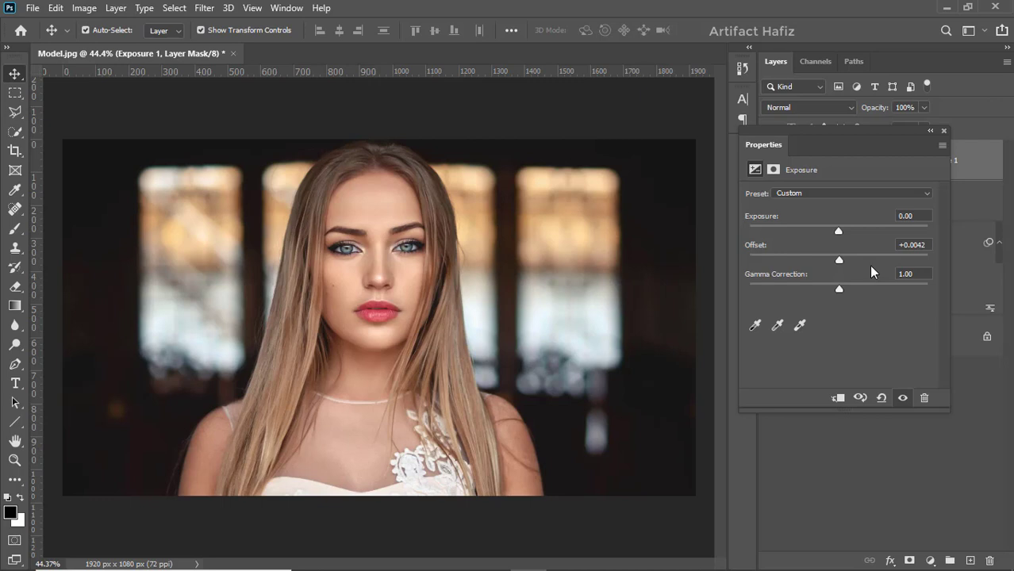
{"action": "left_click", "coordinate": [943, 130]}
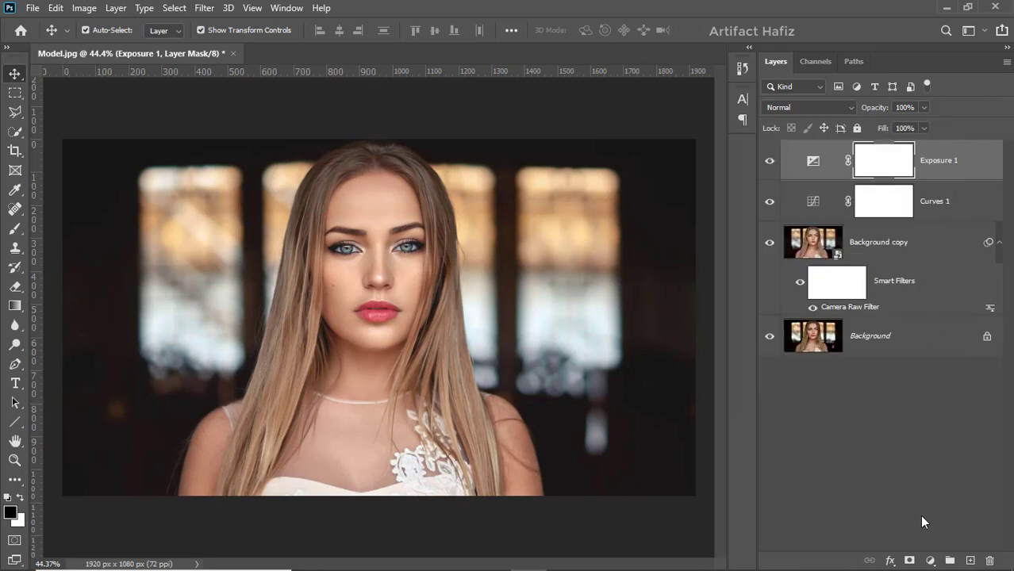
Step: Add a Levels adjustment layer that slightly raises the black input point and brightens the midtones
{"action": "left_click", "coordinate": [931, 560]}
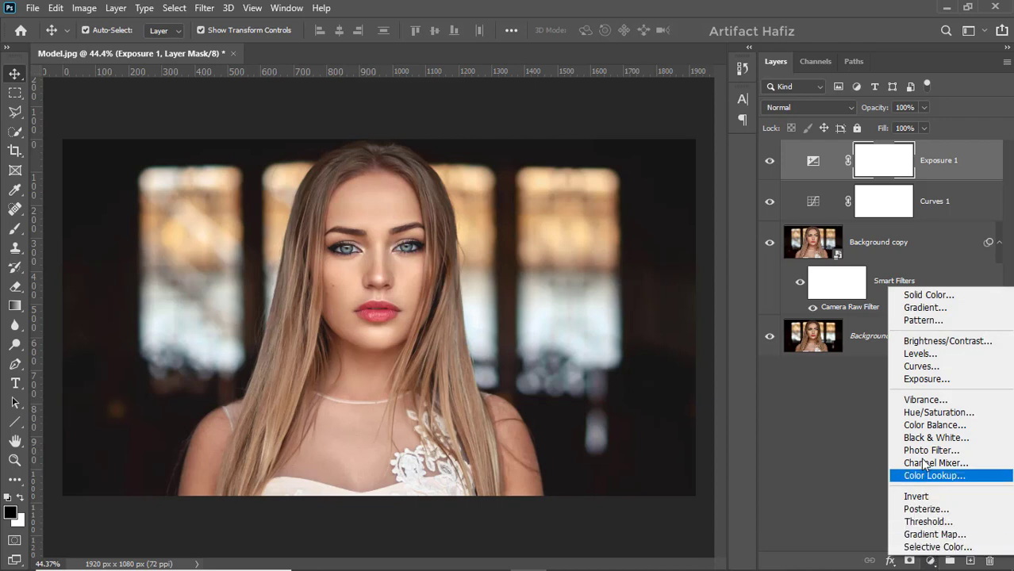
{"action": "left_click", "coordinate": [916, 354]}
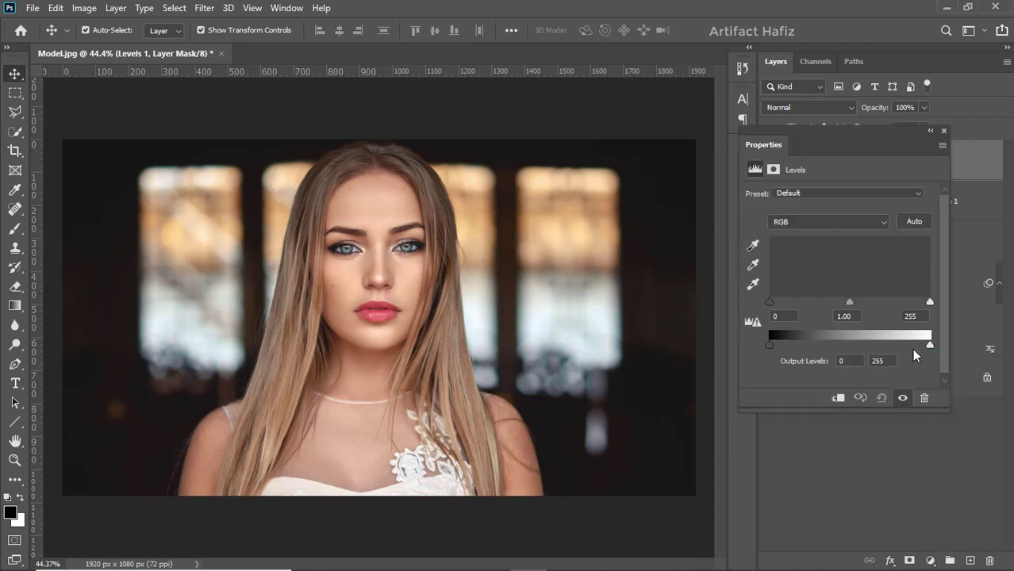
{"action": "left_click_drag", "start_coordinate": [769, 302], "coordinate": [774, 303]}
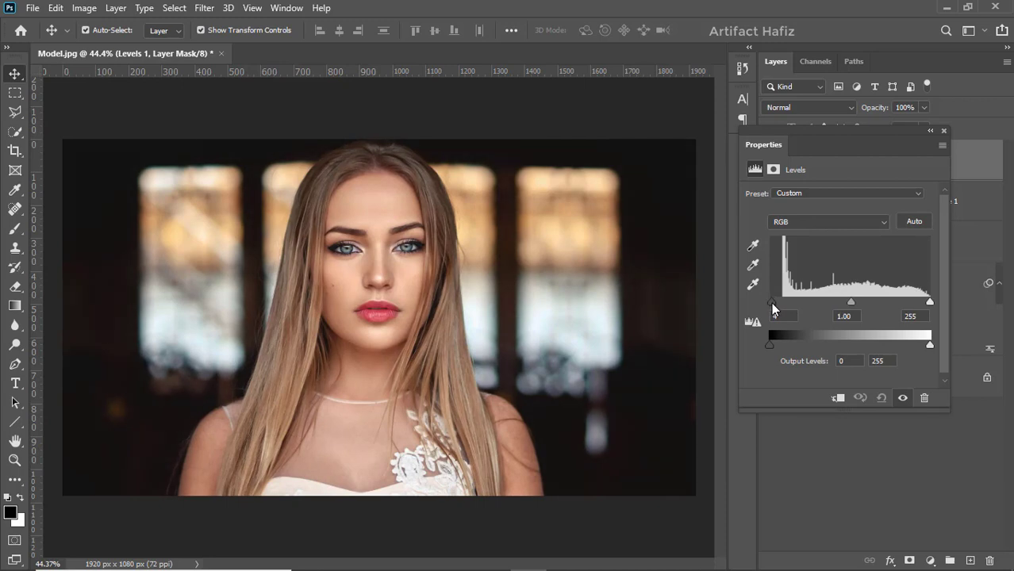
{"action": "mouse_move", "coordinate": [849, 301]}
{"action": "left_mouse_down"}
{"action": "mouse_move", "coordinate": [859, 302]}
{"action": "mouse_move", "coordinate": [835, 304]}
{"action": "mouse_move", "coordinate": [847, 304]}
{"action": "left_mouse_up"}
{"action": "left_click", "coordinate": [943, 129]}
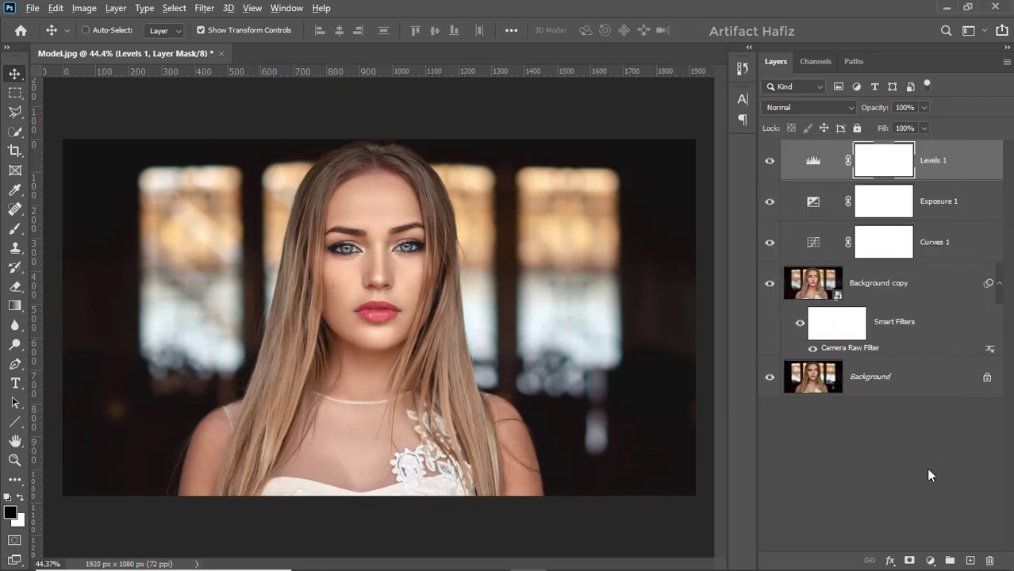
Step: Stamp all visible layers into a new top layer and convert it for smart filters
{"action": "key", "text": "ctrl+alt+shift+e"}
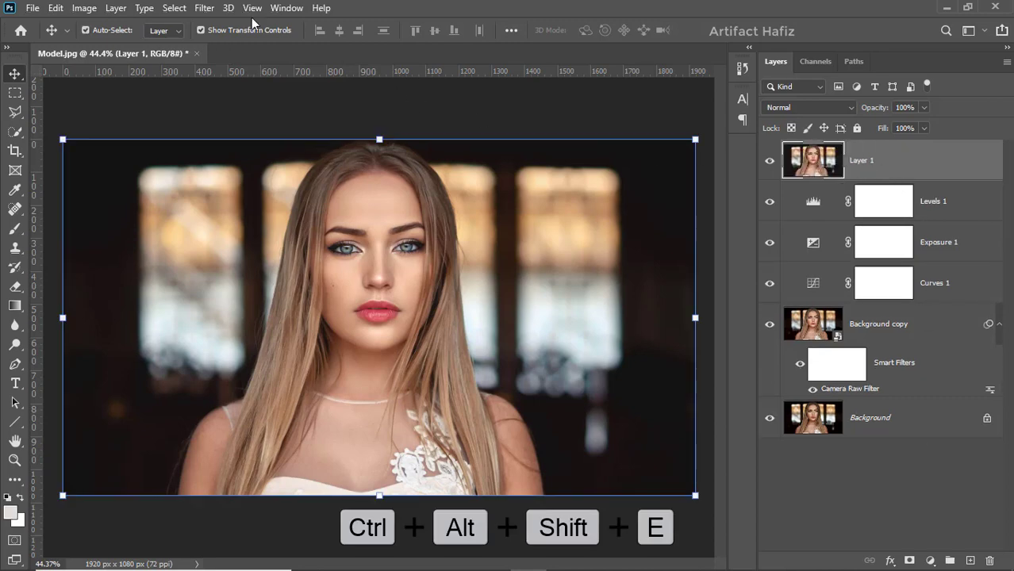
{"action": "left_click", "coordinate": [204, 8]}
{"action": "left_click", "coordinate": [218, 47]}
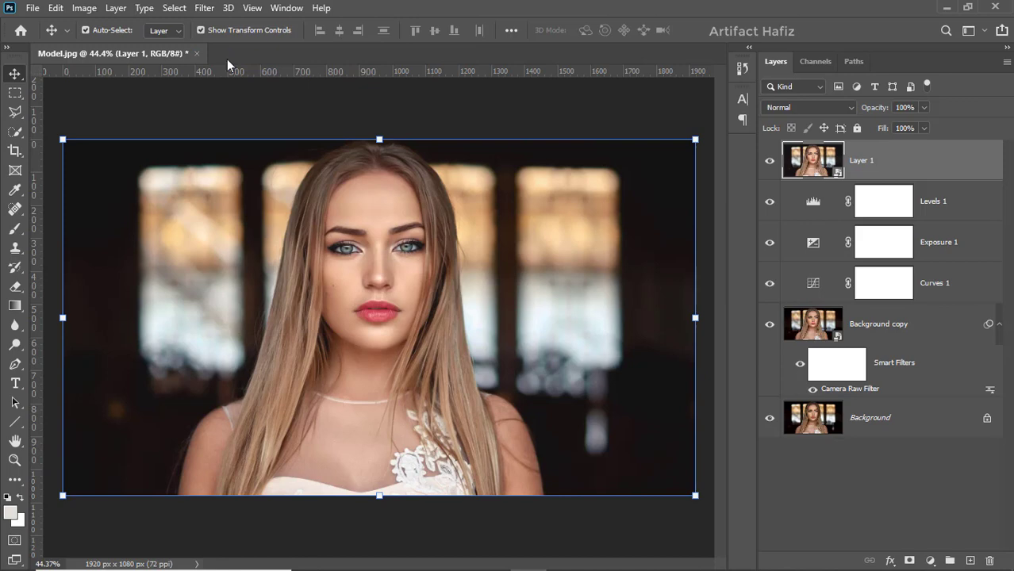
Step: Apply the Camera Raw filter to the stamped layer with Clarity set to +4
{"action": "left_click", "coordinate": [204, 8]}
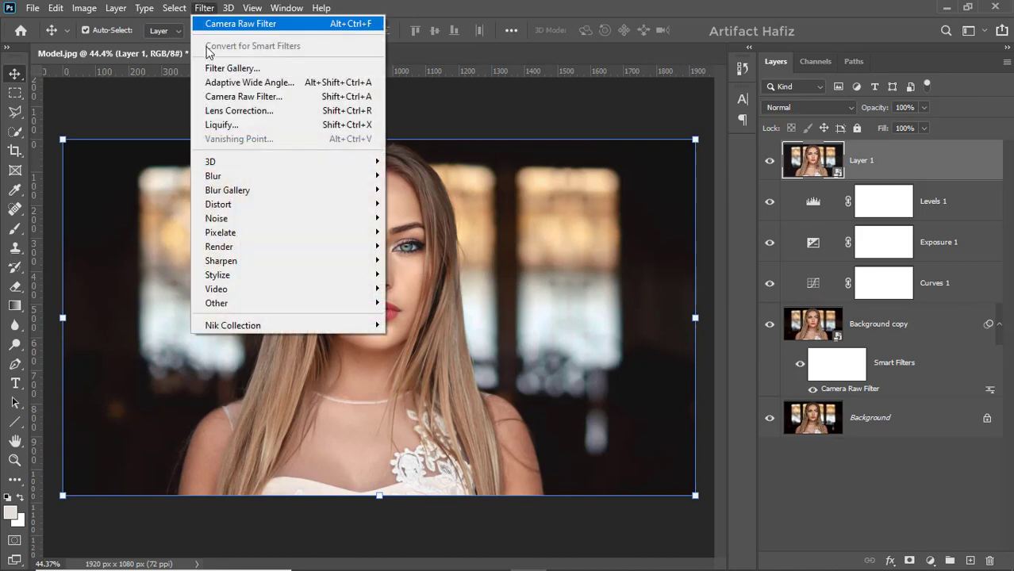
{"action": "left_click", "coordinate": [223, 96]}
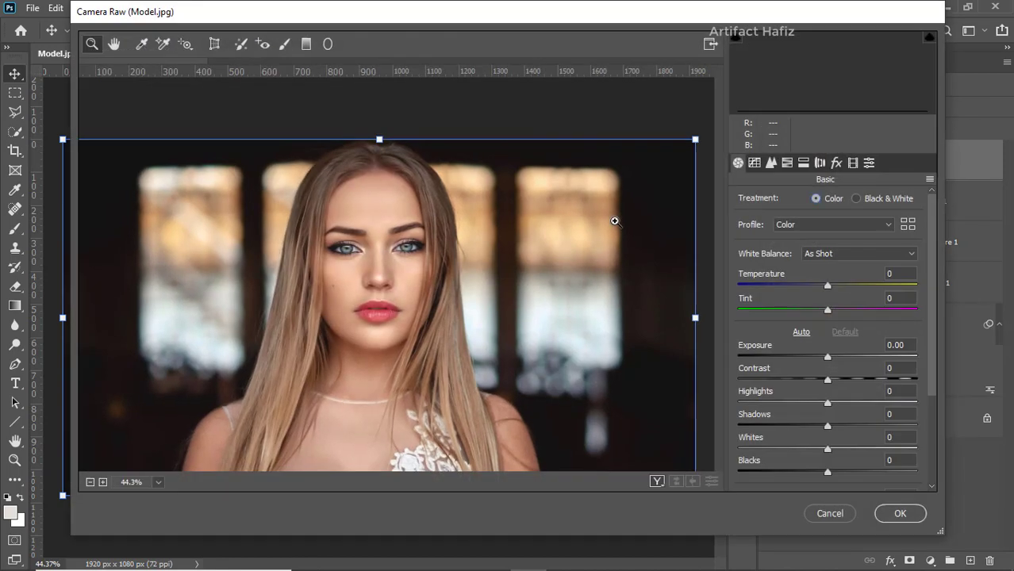
{"action": "scroll", "coordinate": [817, 377], "scroll_direction": "down", "scroll_amount": 3}
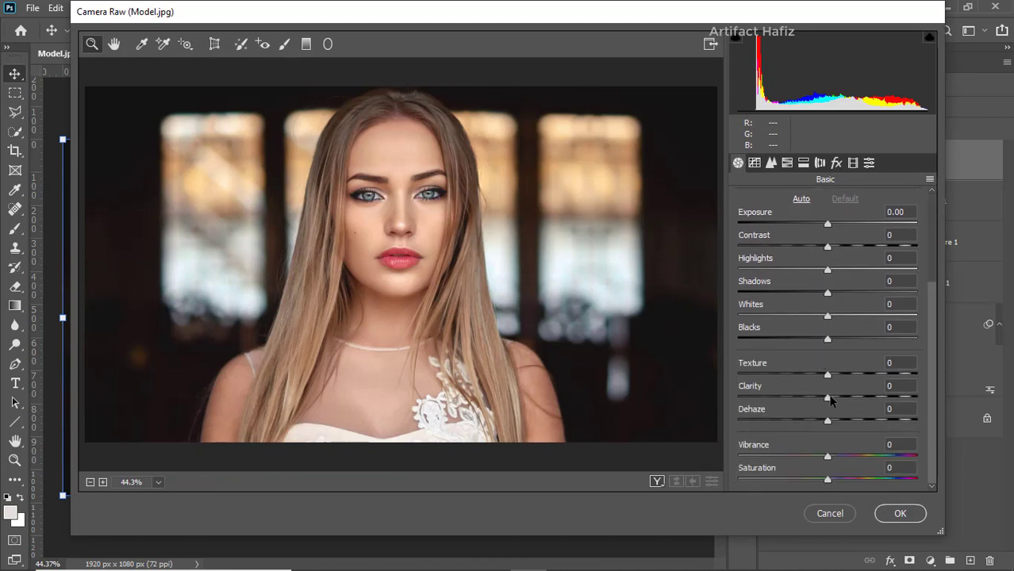
{"action": "left_click_drag", "start_coordinate": [830, 404], "coordinate": [833, 403]}
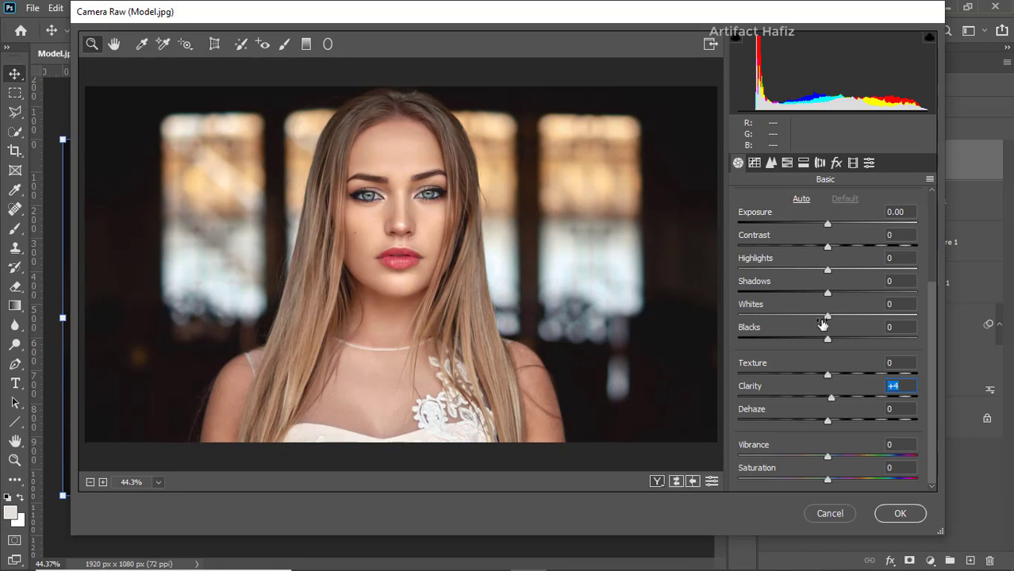
{"action": "left_click", "coordinate": [900, 514]}
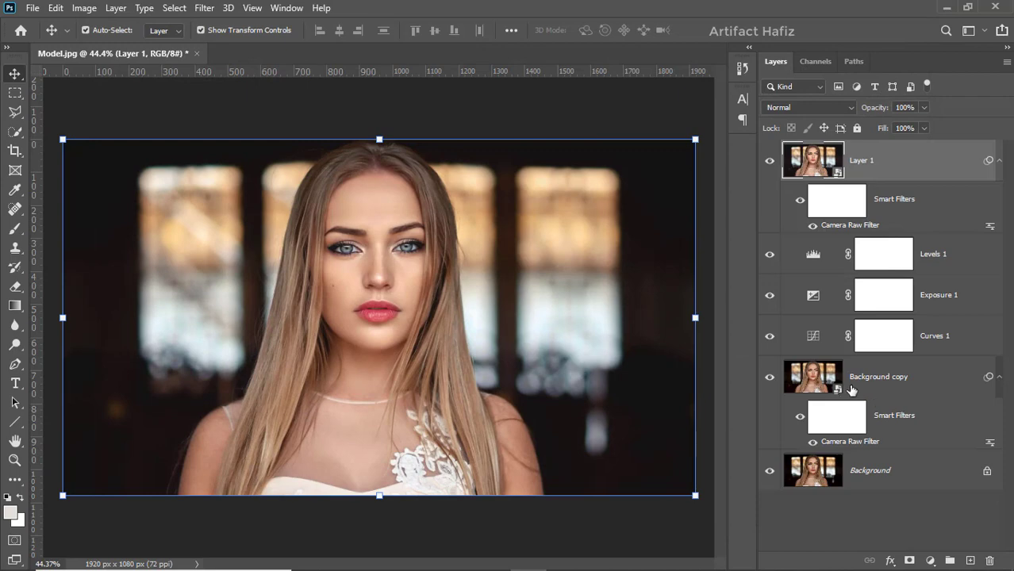
Step: Compare the original photo with the final grade by repeatedly hiding and reshowing every layer except Background
{"action": "left_click", "coordinate": [770, 474], "text": "alt"}
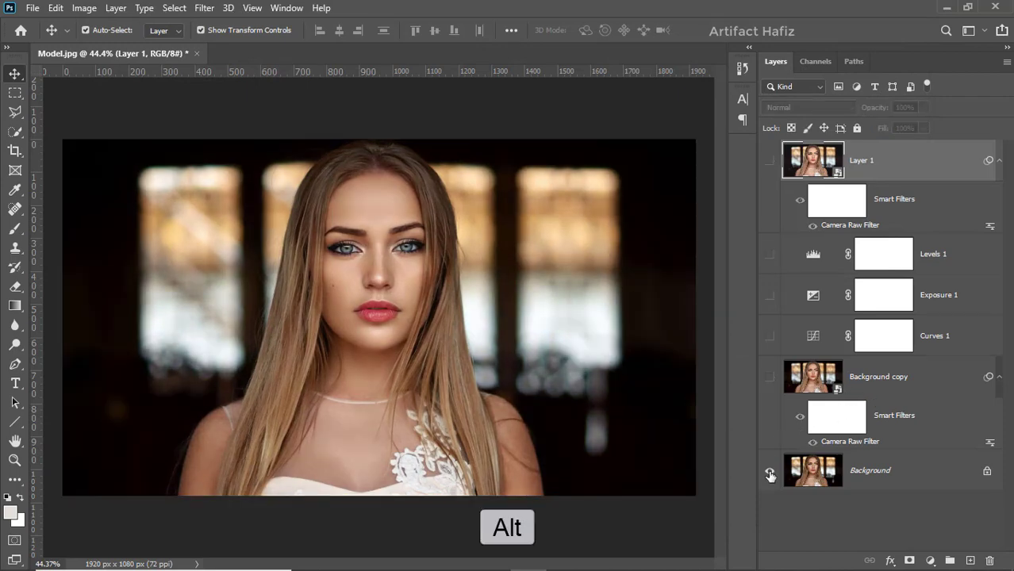
{"action": "left_click", "coordinate": [770, 474], "text": "alt"}
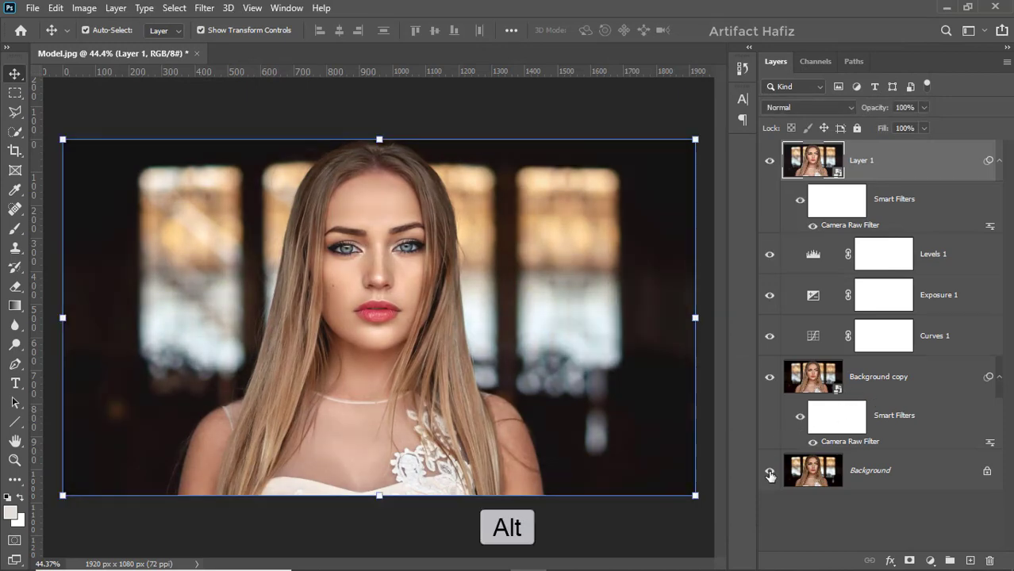
{"action": "left_click", "coordinate": [770, 474], "text": "alt"}
{"action": "left_click", "coordinate": [770, 474], "text": "alt"}
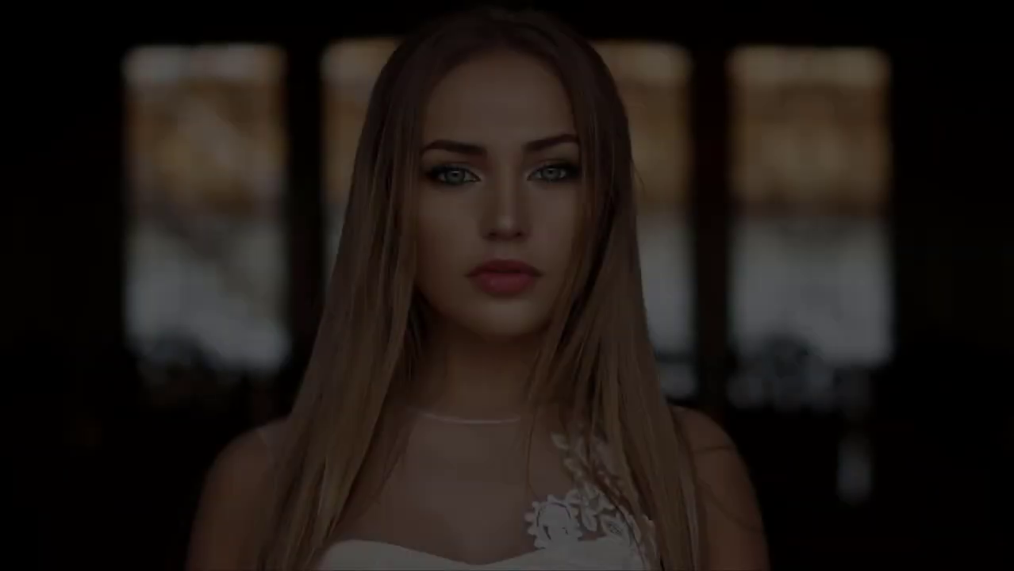